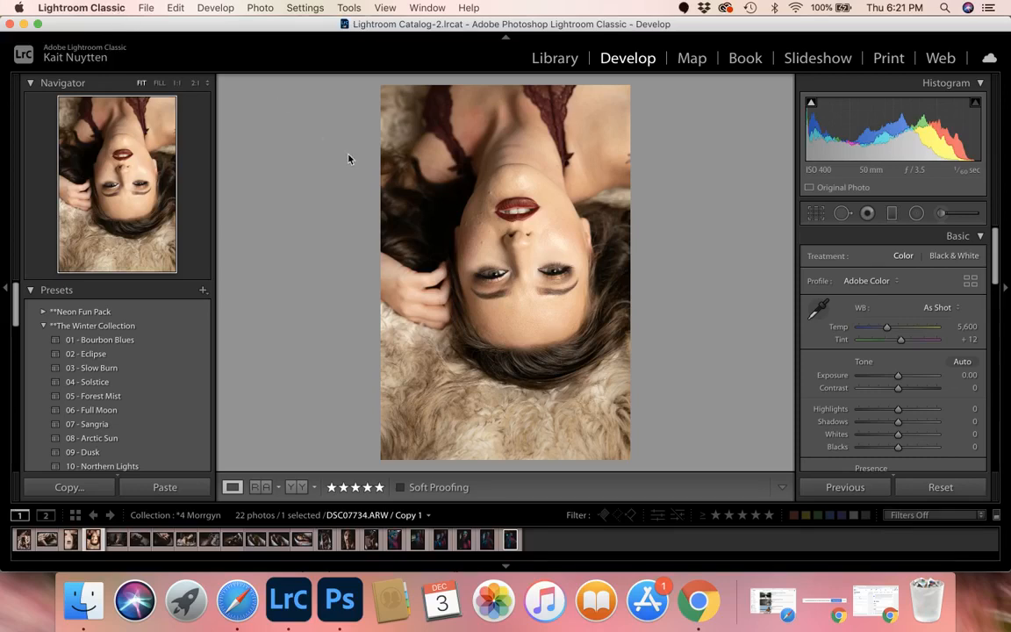
# - Consult the LR Brush Installation Guide in Safari, and open the preferences in Lightroom Classic
pyautogui.click(234, 603)
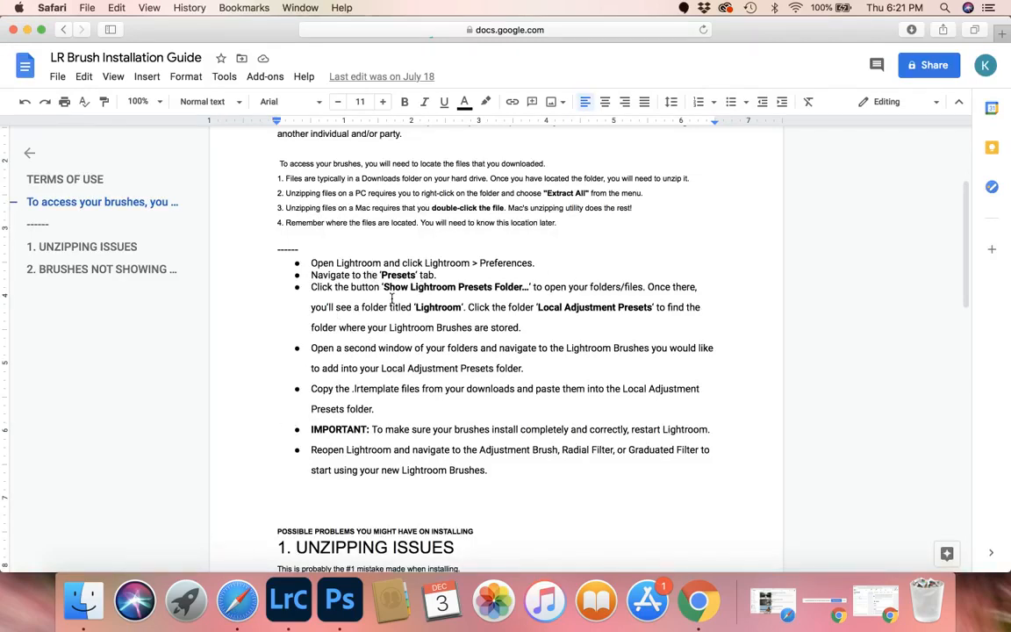
pyautogui.click(289, 602)
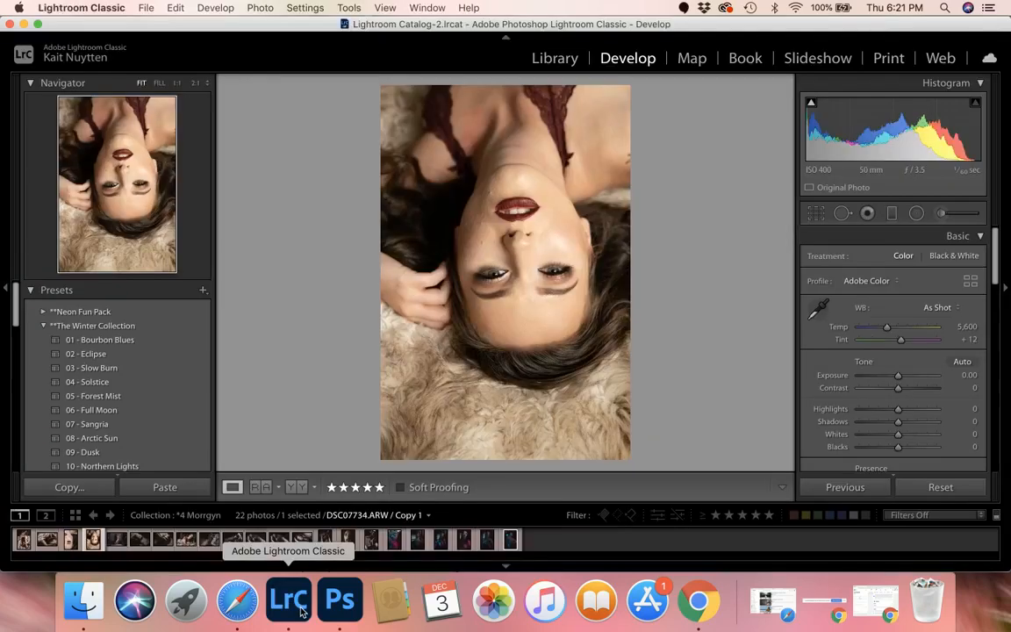
pyautogui.click(148, 8)
pyautogui.moveTo(100, 8)
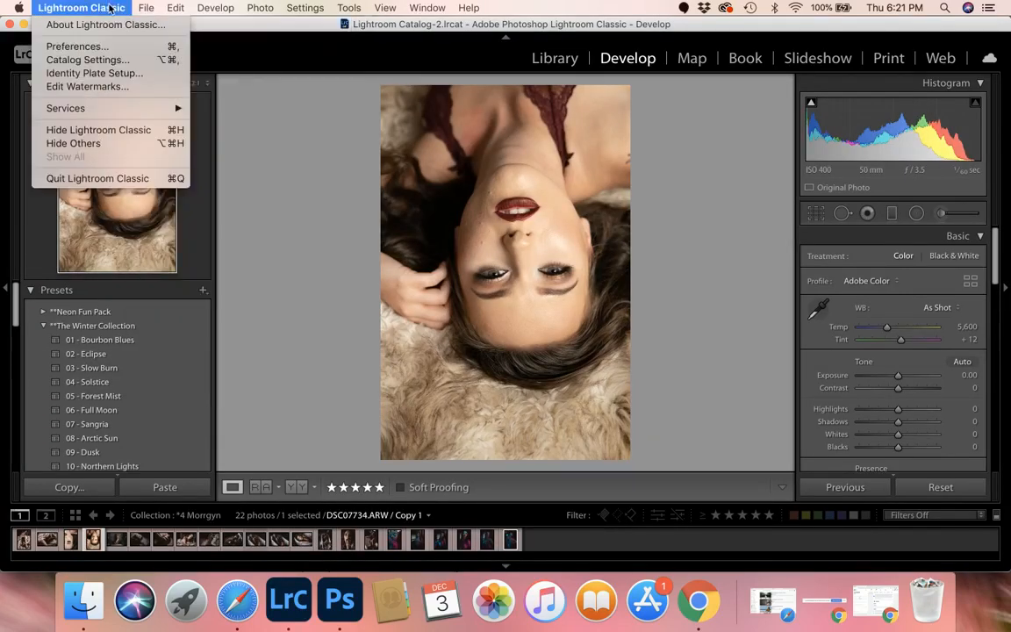
pyautogui.click(103, 48)
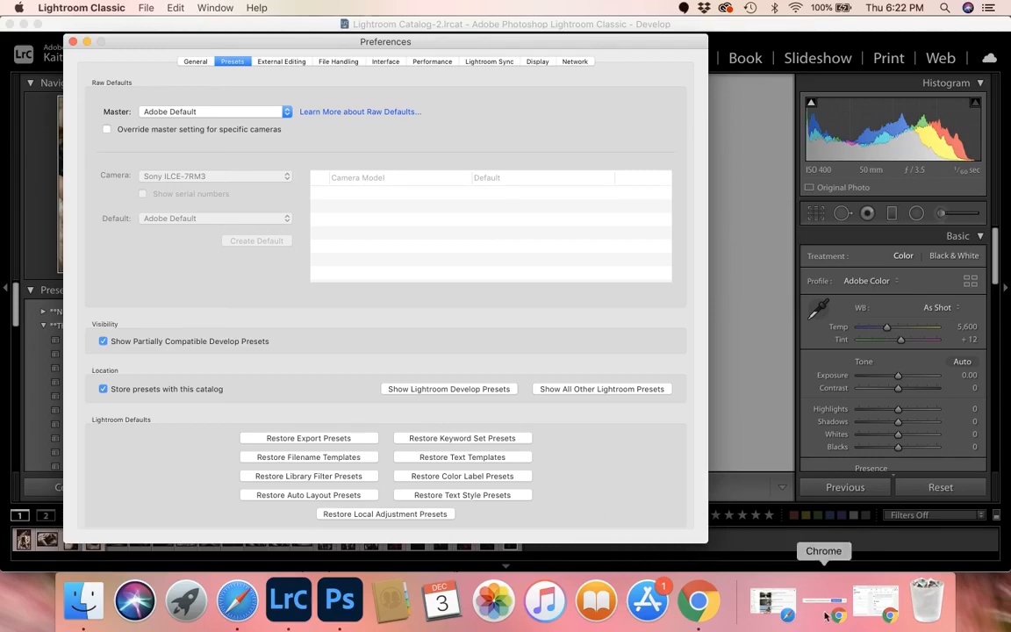
# - Recheck the brush installation guide in Safari, and show all other Lightroom presets in Finder from Lightroom Classic's preset preferences
pyautogui.click(237, 602)
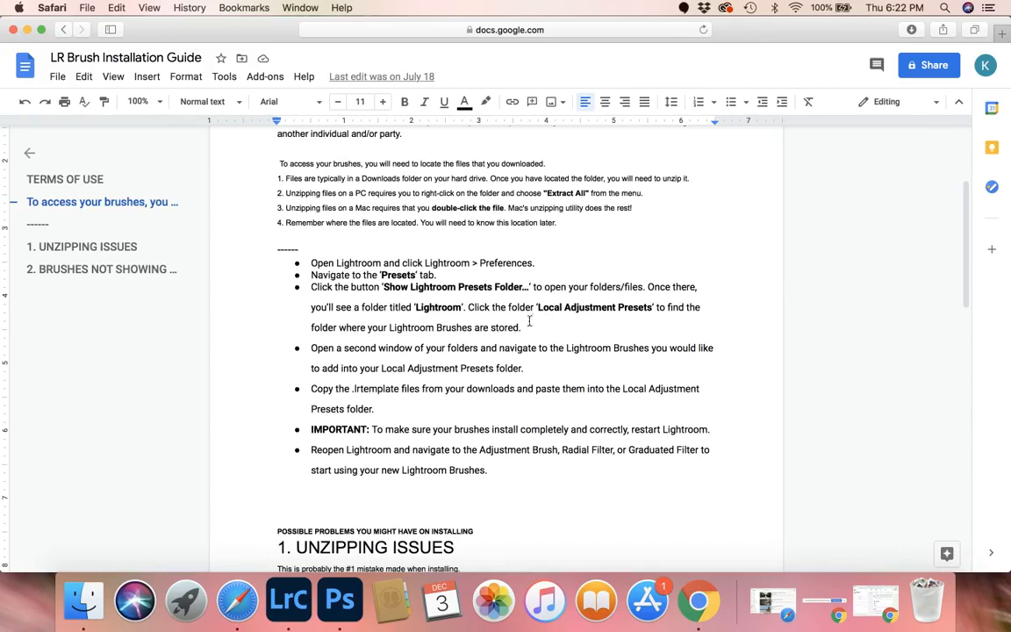
pyautogui.click(289, 601)
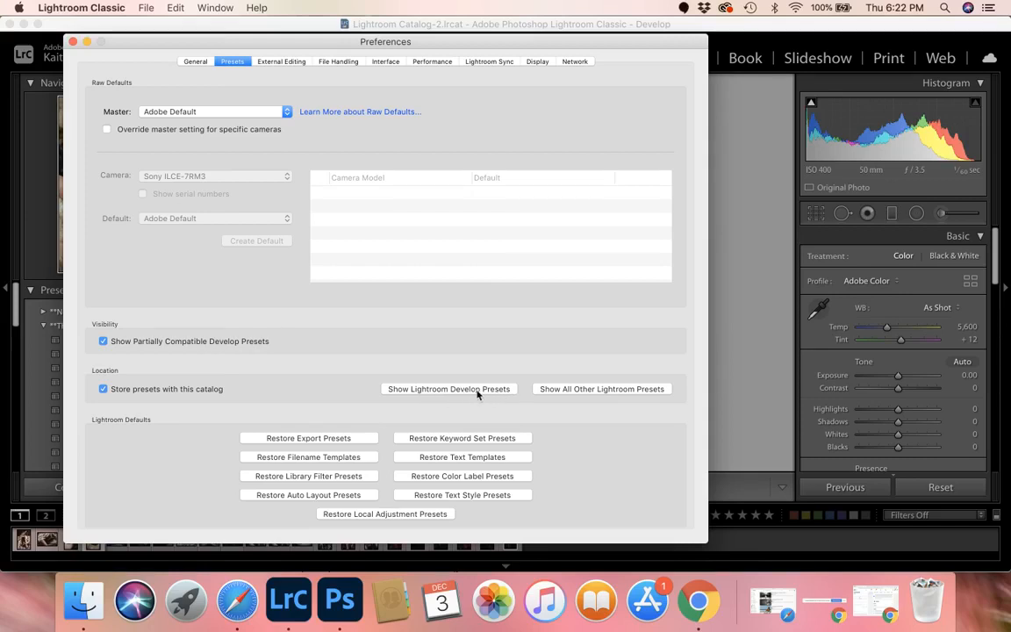
pyautogui.click(569, 392)
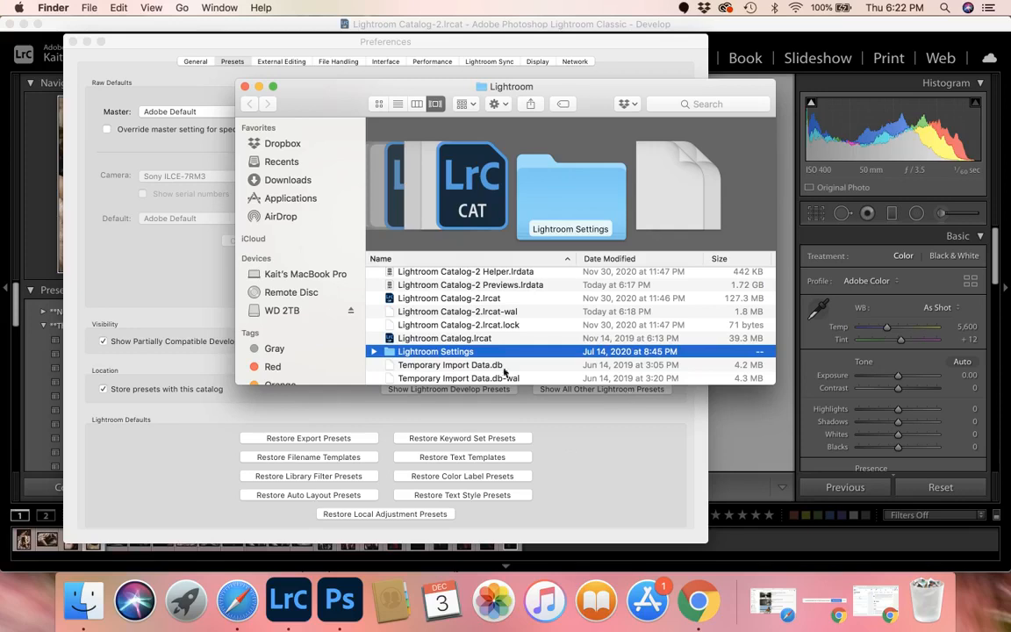
# - Open the Local Adjustment Presets folder inside Lightroom Settings and look through its brush preset files
pyautogui.doubleClick(432, 353)
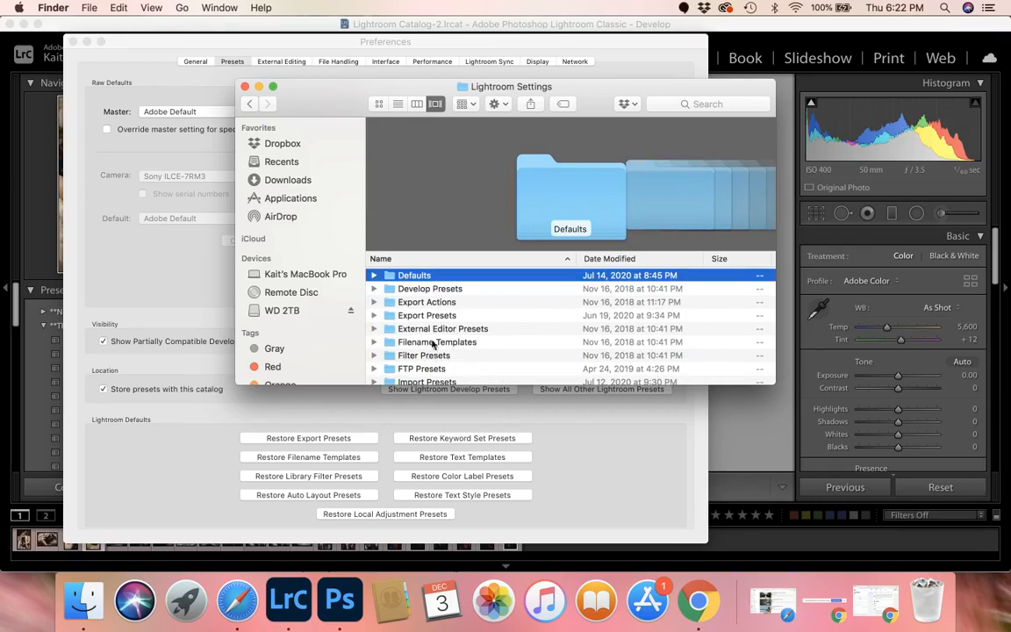
pyautogui.scroll(-5, 420, 365)
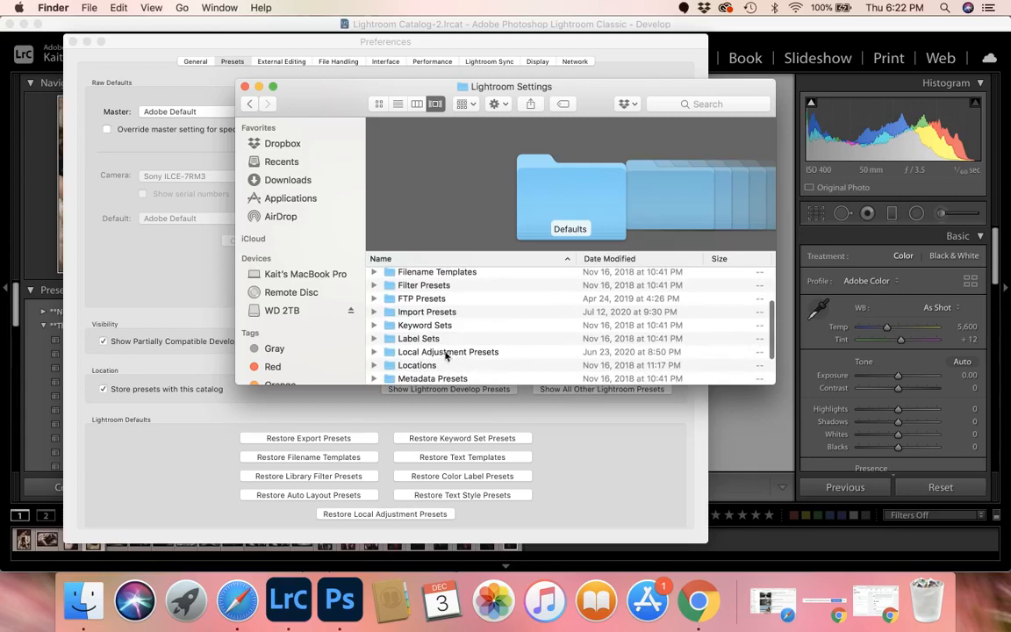
pyautogui.click(448, 354)
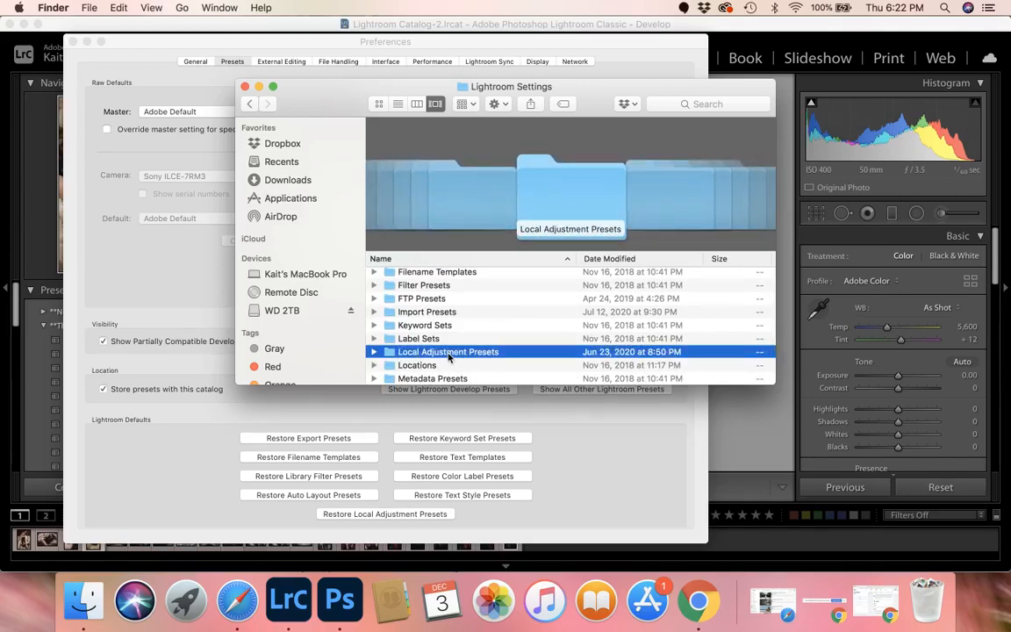
pyautogui.doubleClick(448, 353)
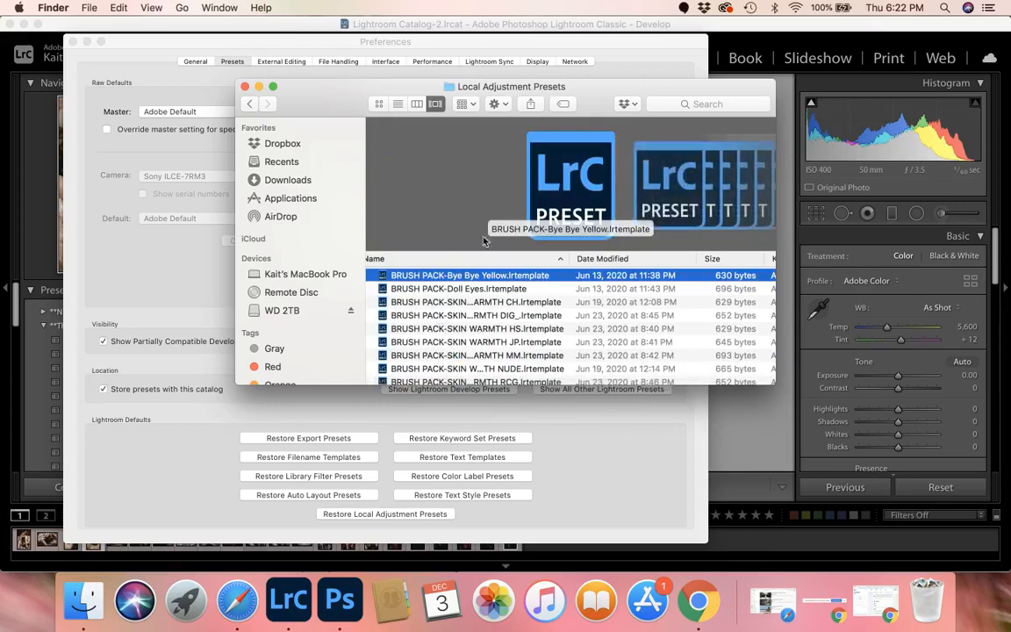
pyautogui.scroll(-3, 433, 332)
pyautogui.scroll(3, 432, 332)
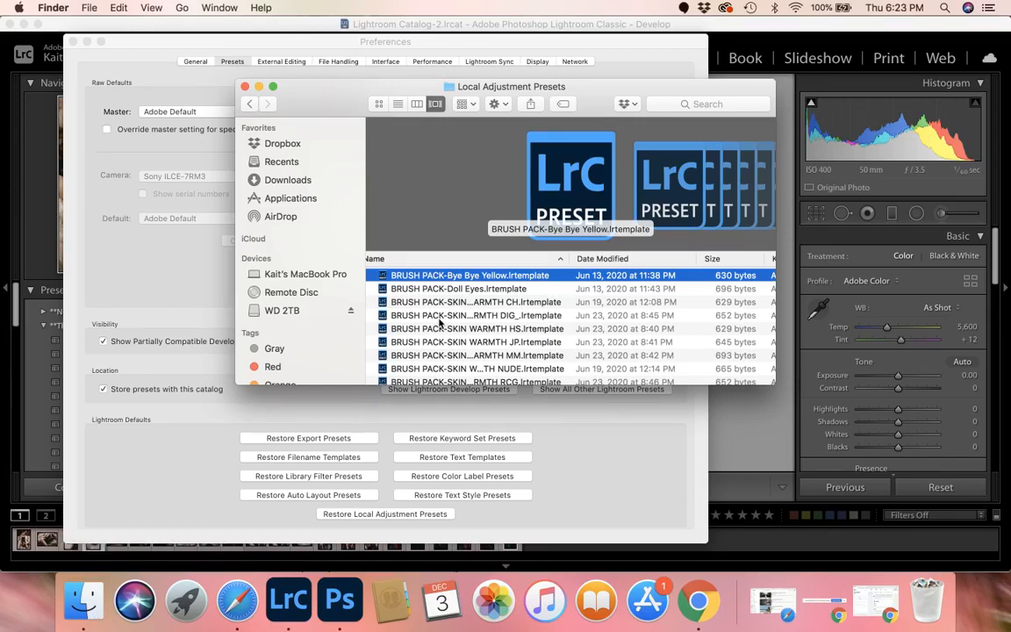
# - Close the Local Adjustment Presets folder window and the Lightroom preferences
pyautogui.click(245, 86)
pyautogui.click(218, 77)
pyautogui.click(73, 41)
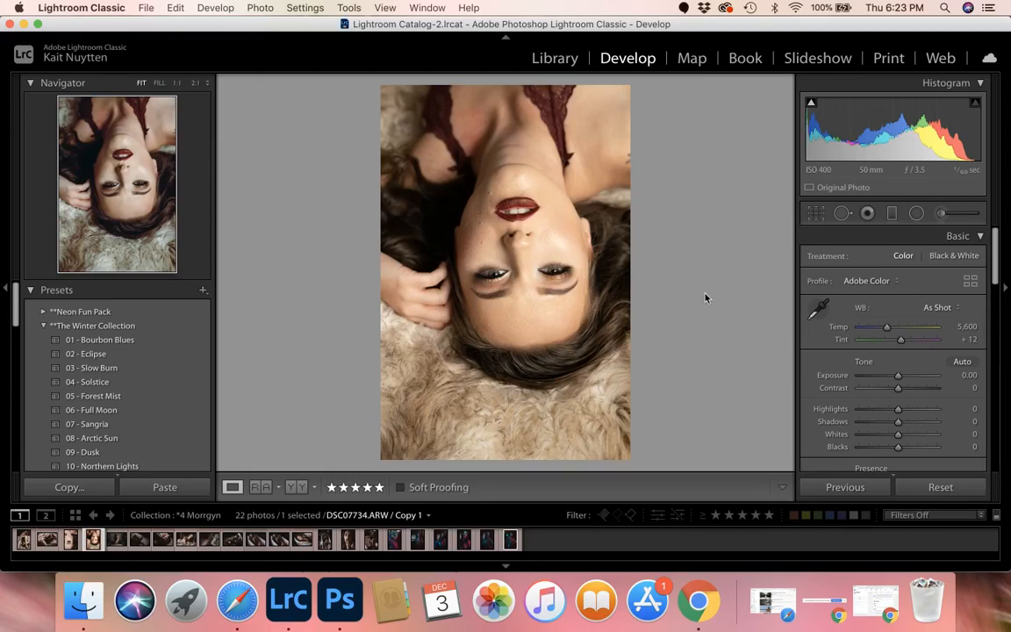
# - Examine the BRUSH PACK presets among the Adjustment Brush effects, and close the brush without choosing one
pyautogui.click(942, 214)
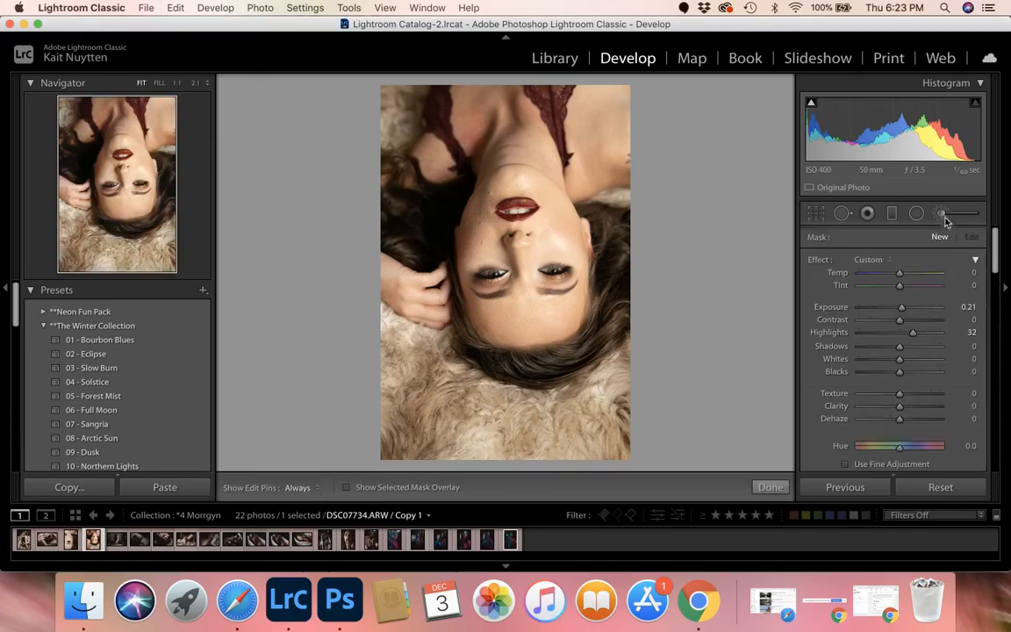
pyautogui.click(878, 259)
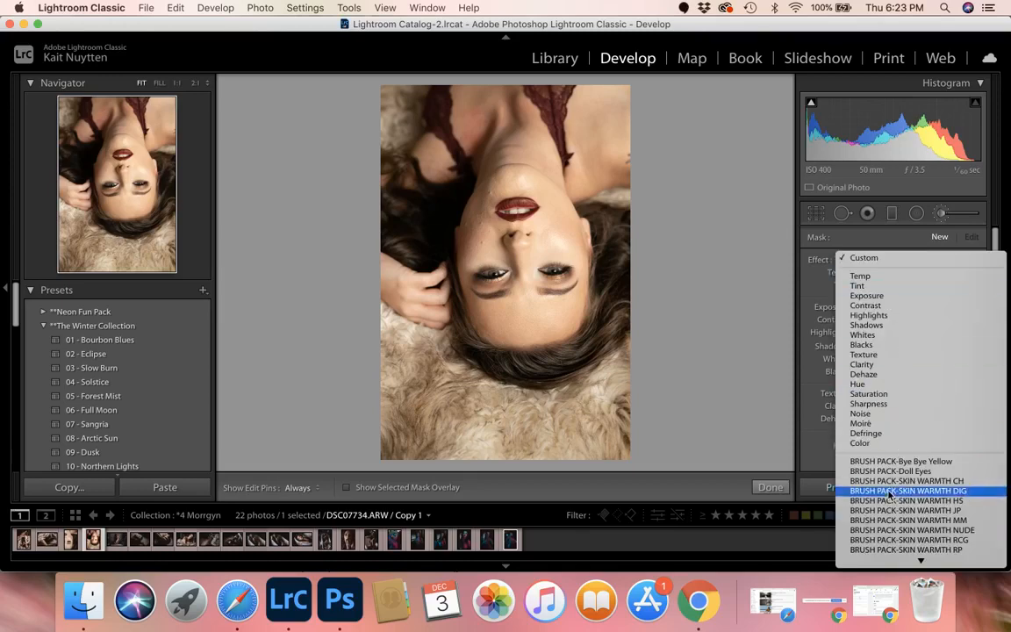
pyautogui.scroll(-3, 918, 478)
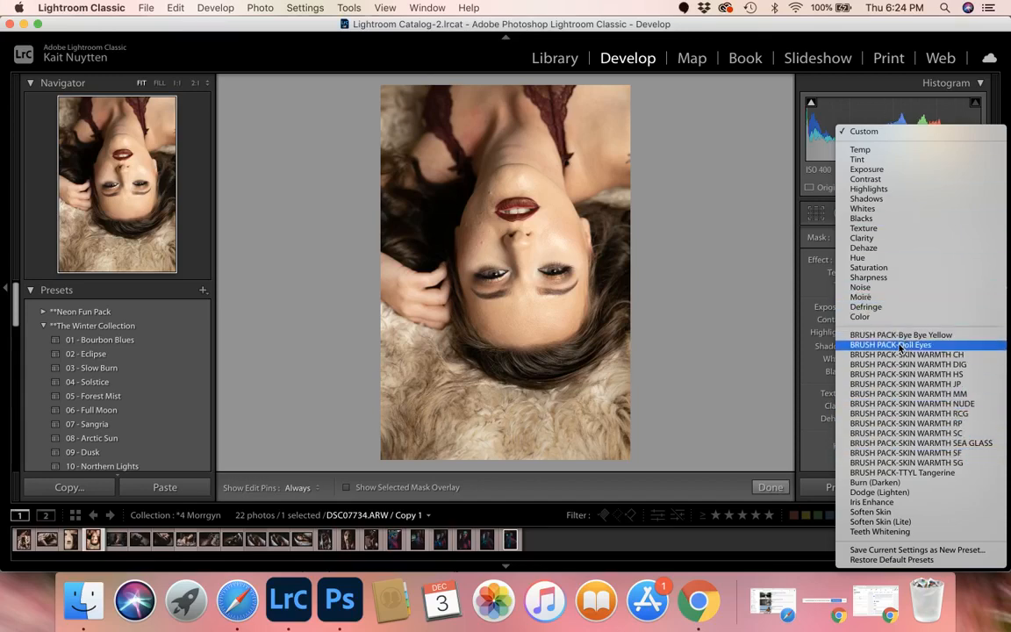
pyautogui.click(810, 290)
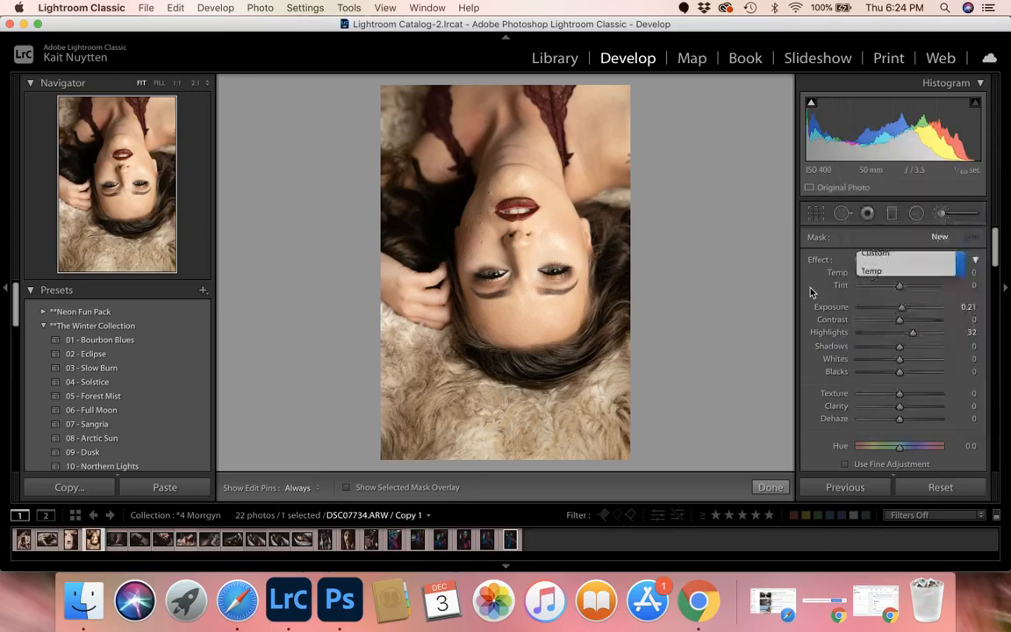
pyautogui.click(944, 215)
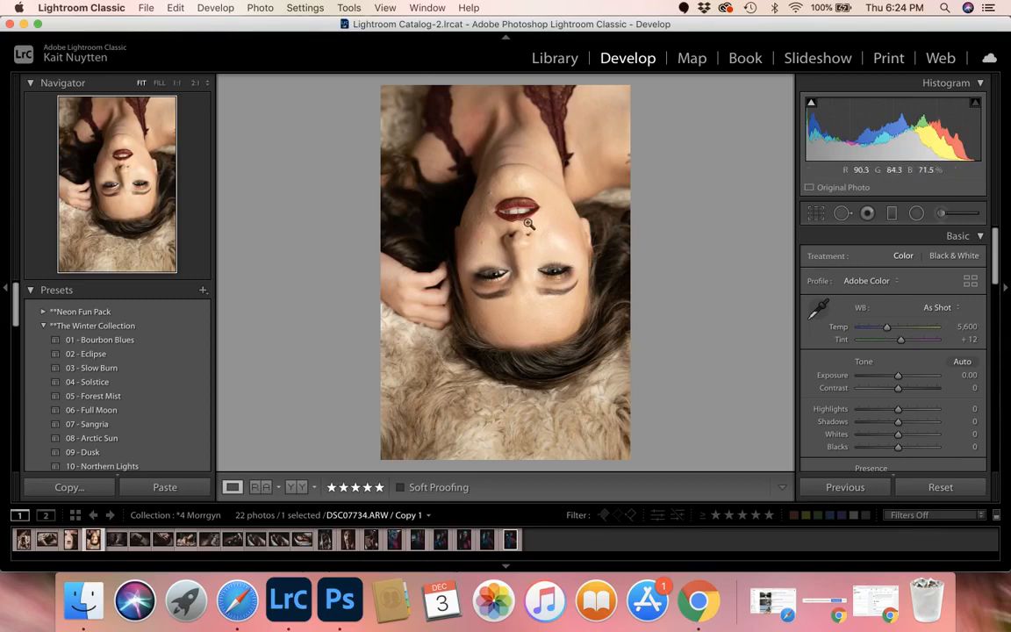
pyautogui.moveTo(898, 382); pyautogui.dragTo(898, 383)
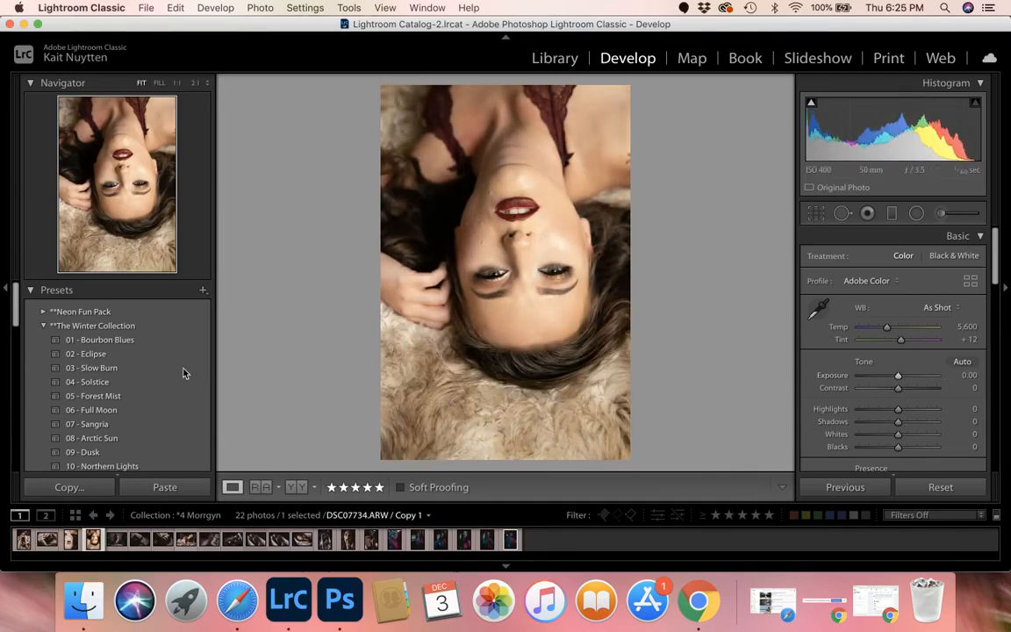
# - Preview The Winter Collection presets on the portrait and collapse that preset group
pyautogui.scroll(-2, 158, 369)
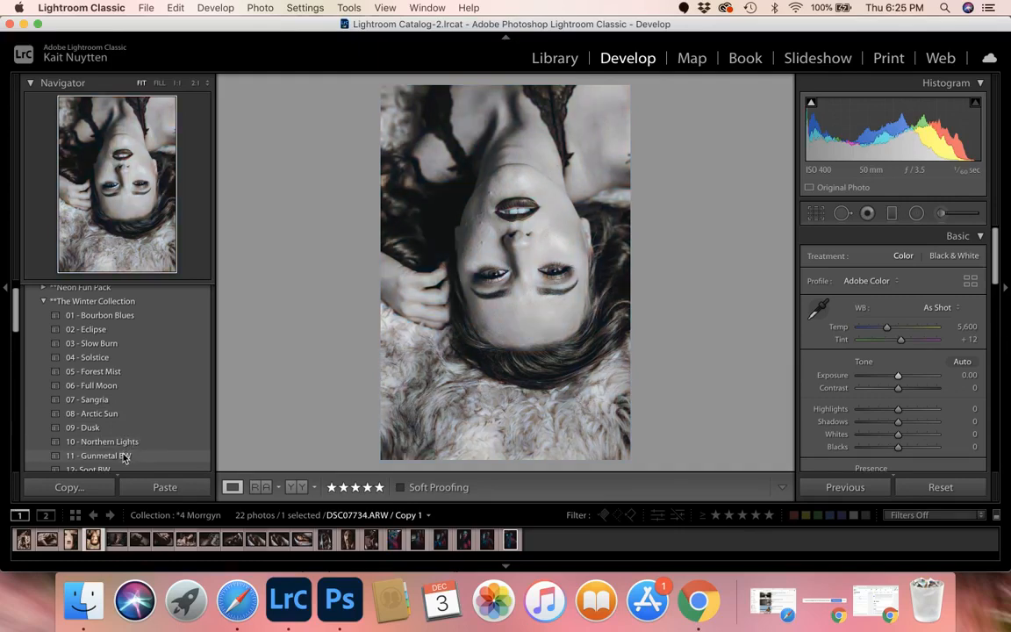
pyautogui.scroll(-1, 124, 457)
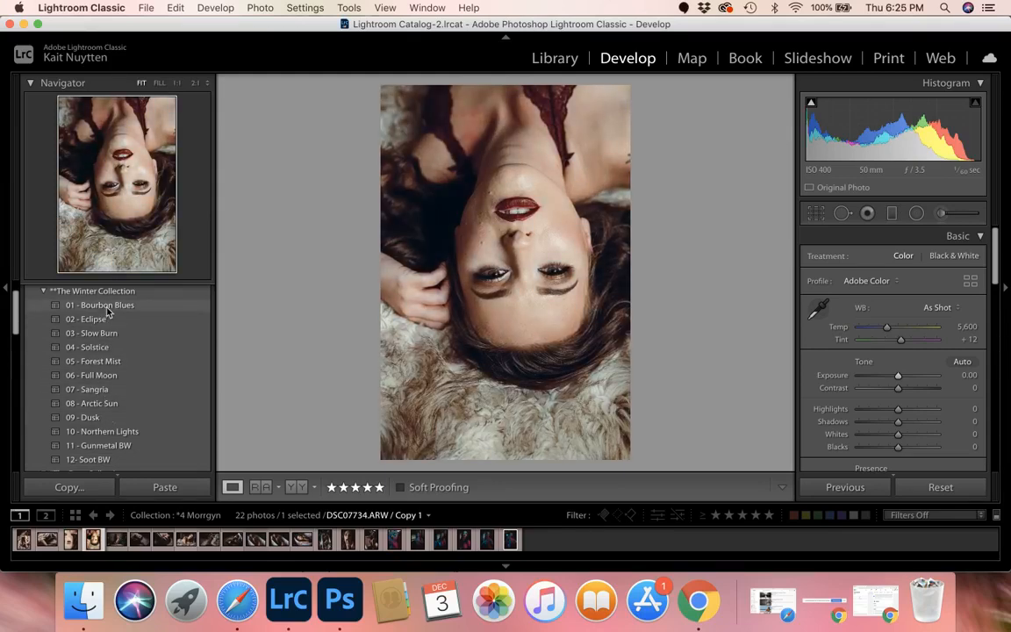
pyautogui.click(43, 291)
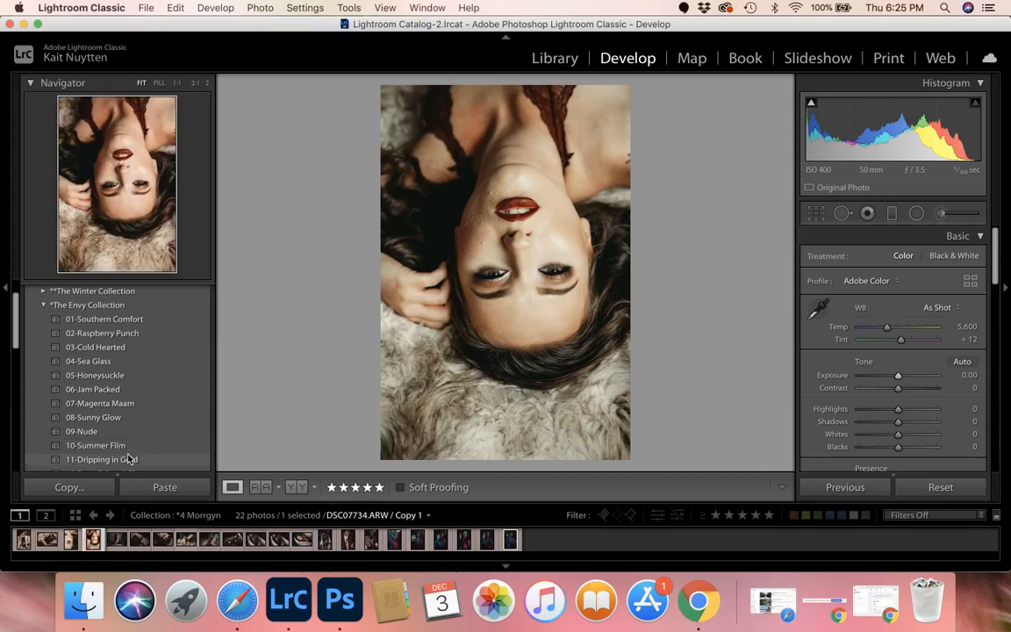
# - Preview The Envy Collection presets on the portrait and apply 02-Raspberry Punch
pyautogui.scroll(-1, 127, 455)
pyautogui.scroll(-3, 127, 458)
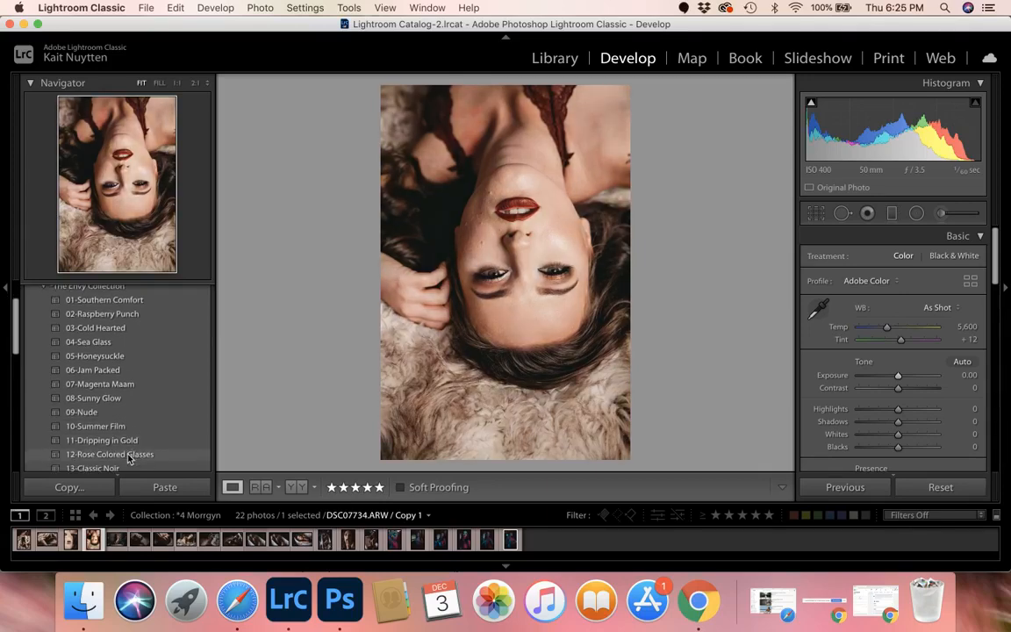
pyautogui.scroll(-6, 127, 458)
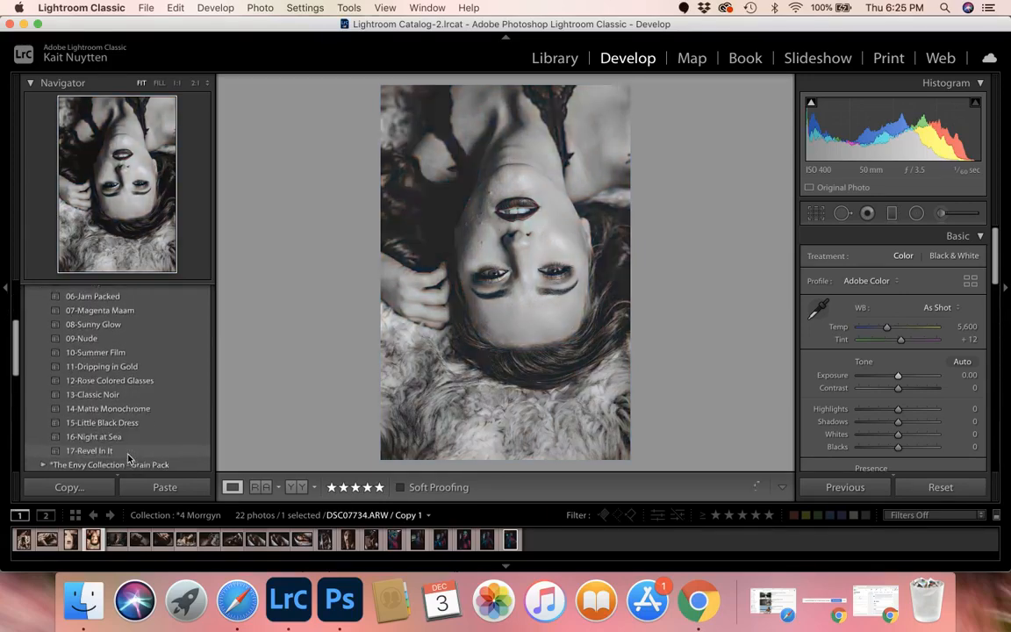
pyautogui.scroll(-3, 127, 458)
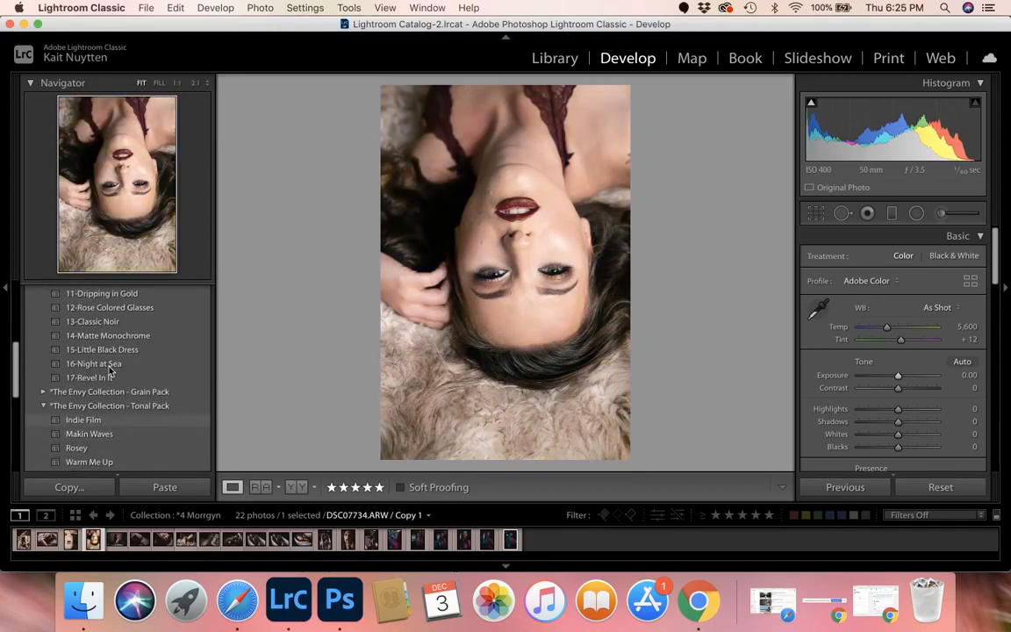
pyautogui.scroll(3, 110, 373)
pyautogui.scroll(3, 102, 298)
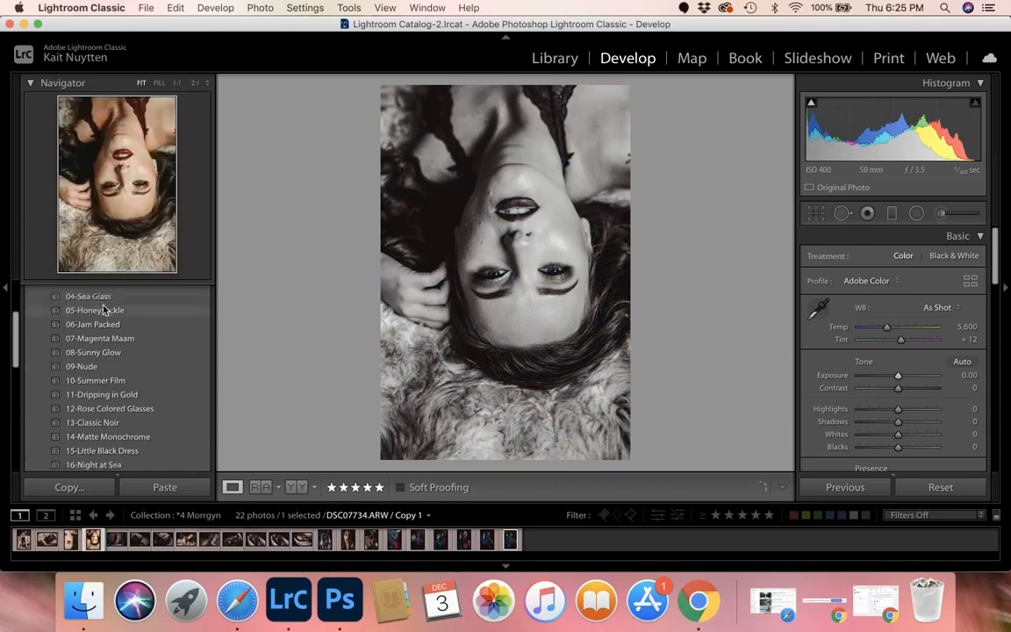
pyautogui.click(103, 300)
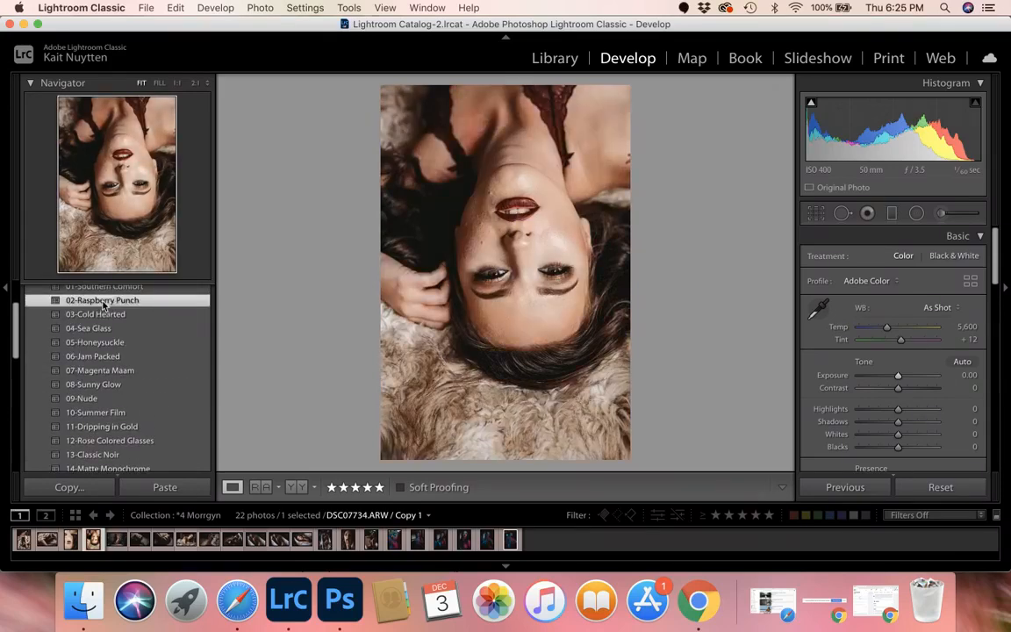
# - Look through the remaining Envy Collection presets and its Grain and Tonal packs
pyautogui.scroll(-3, 135, 354)
pyautogui.scroll(-5, 134, 354)
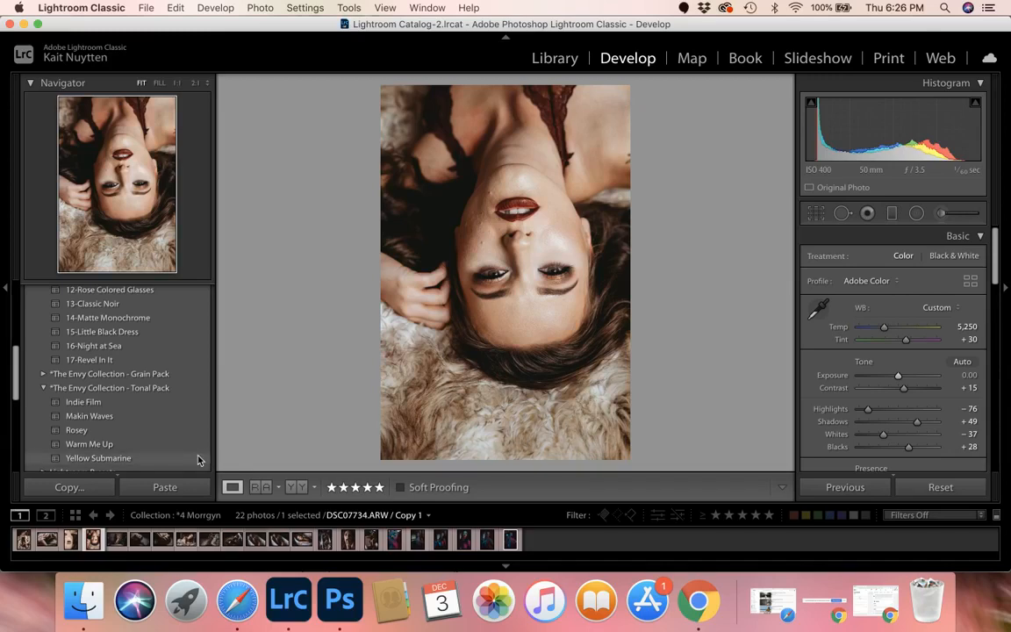
pyautogui.scroll(1, 120, 373)
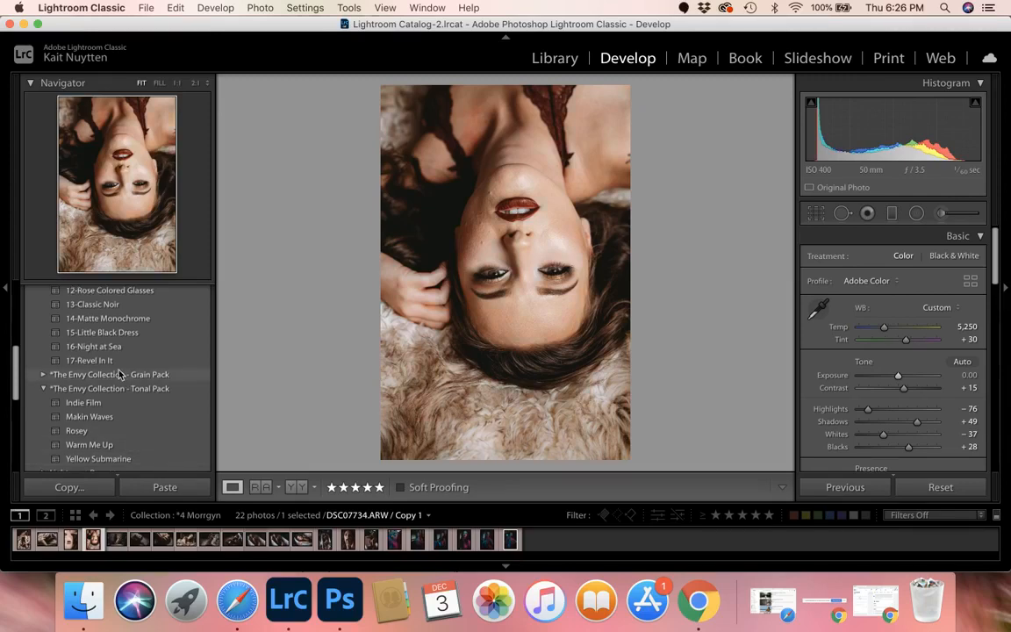
pyautogui.scroll(3, 119, 373)
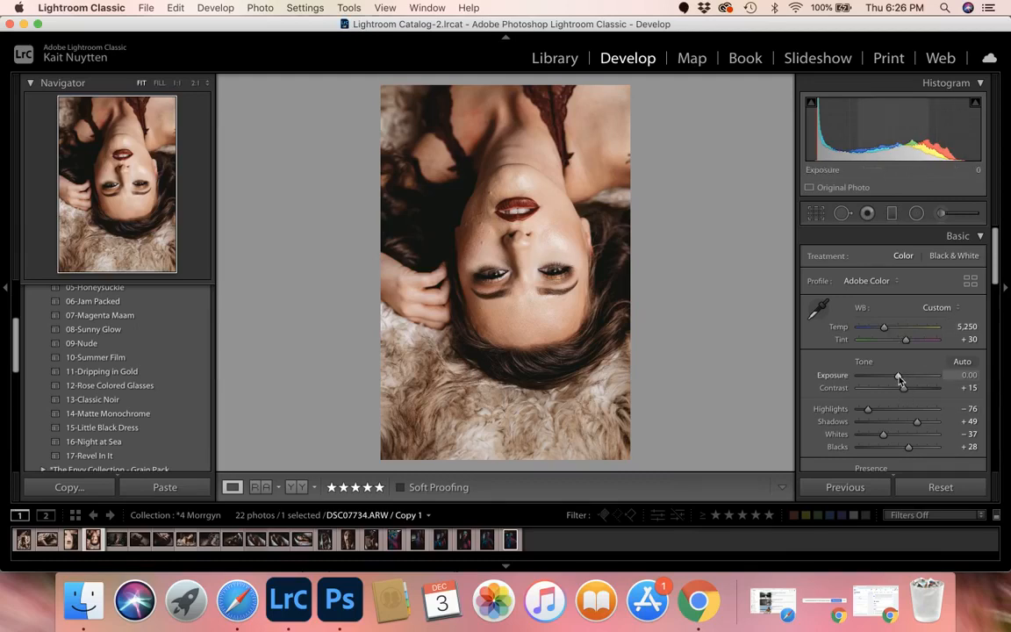
# - Set the portrait's exposure to -0.10, highlights to -58 and white balance temperature to 5,138
pyautogui.moveTo(899, 376); pyautogui.dragTo(877, 414)
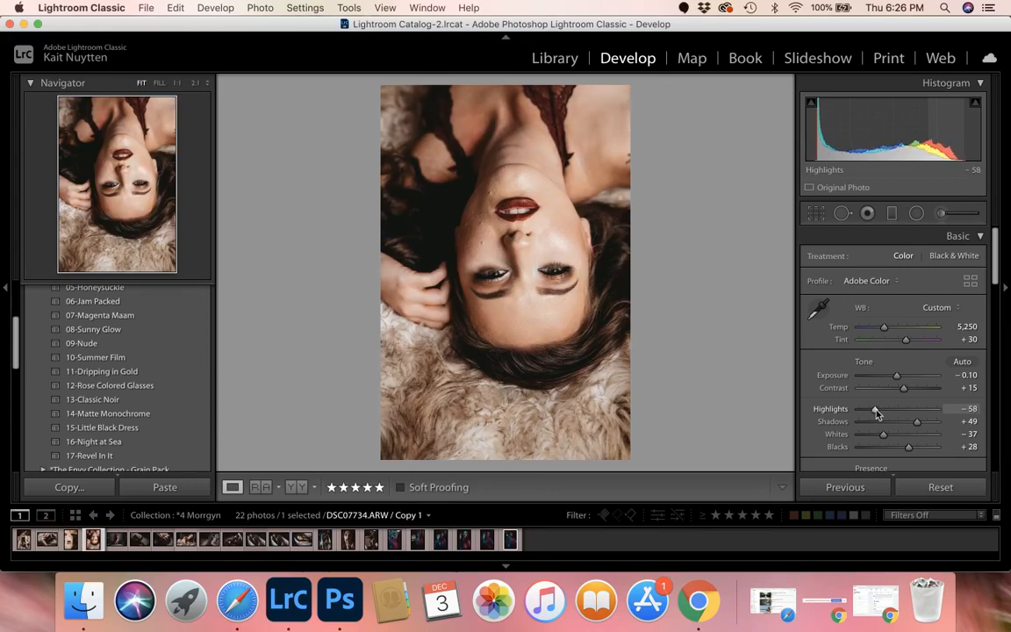
pyautogui.moveTo(885, 330); pyautogui.dragTo(884, 332)
# - Crop the portrait at its original aspect ratio to a tight vertical close-up of half the face, including one eye and part of the lips
pyautogui.click(816, 212)
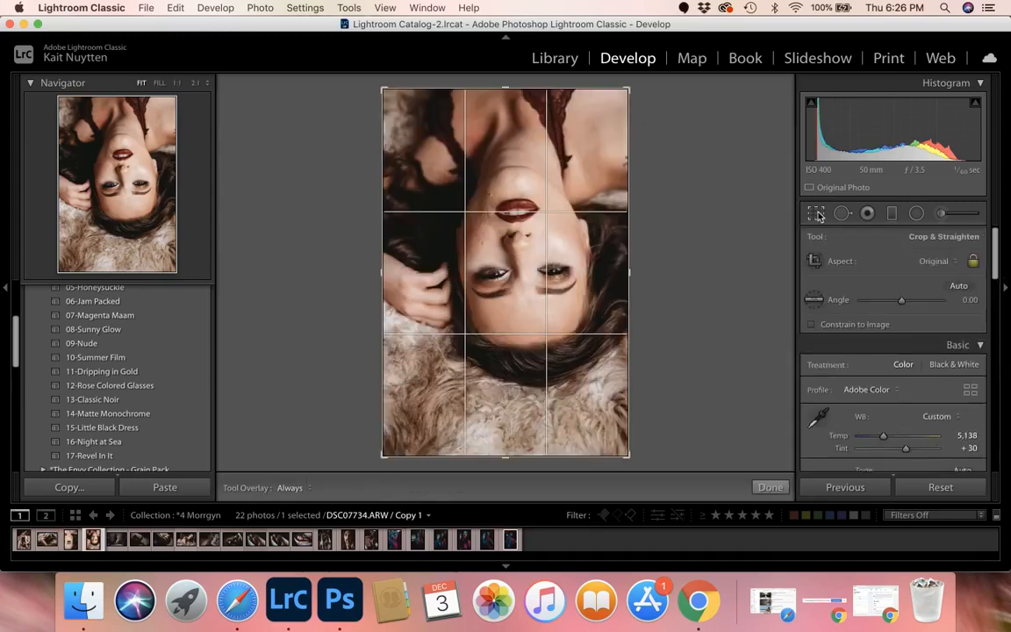
pyautogui.moveTo(630, 271); pyautogui.dragTo(452, 273)
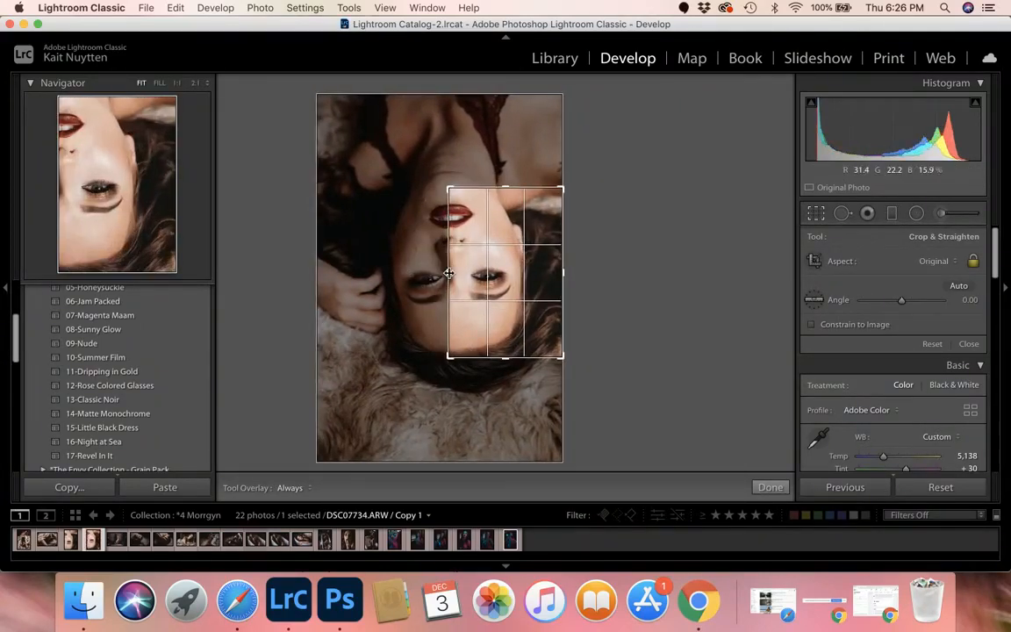
pyautogui.moveTo(526, 272); pyautogui.dragTo(526, 281)
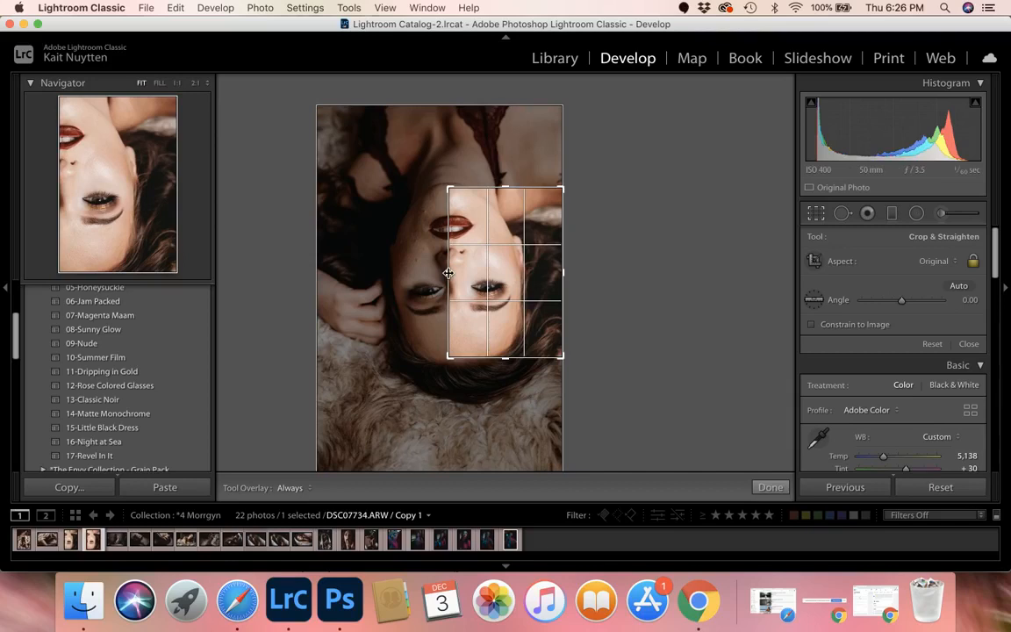
pyautogui.moveTo(447, 273); pyautogui.dragTo(450, 274)
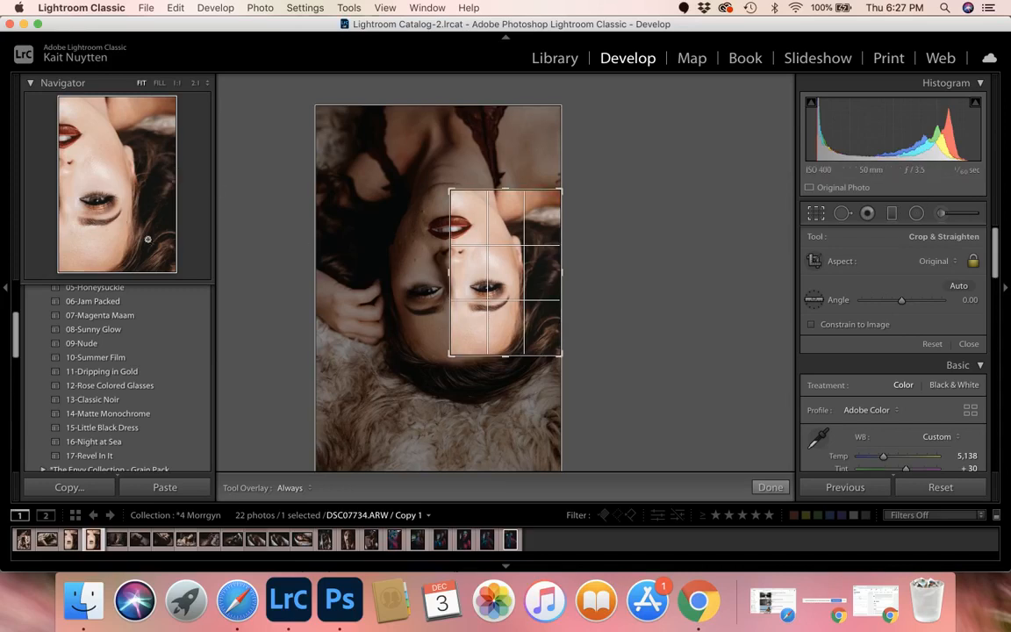
pyautogui.moveTo(503, 257); pyautogui.dragTo(502, 264)
pyautogui.moveTo(503, 264); pyautogui.dragTo(500, 264)
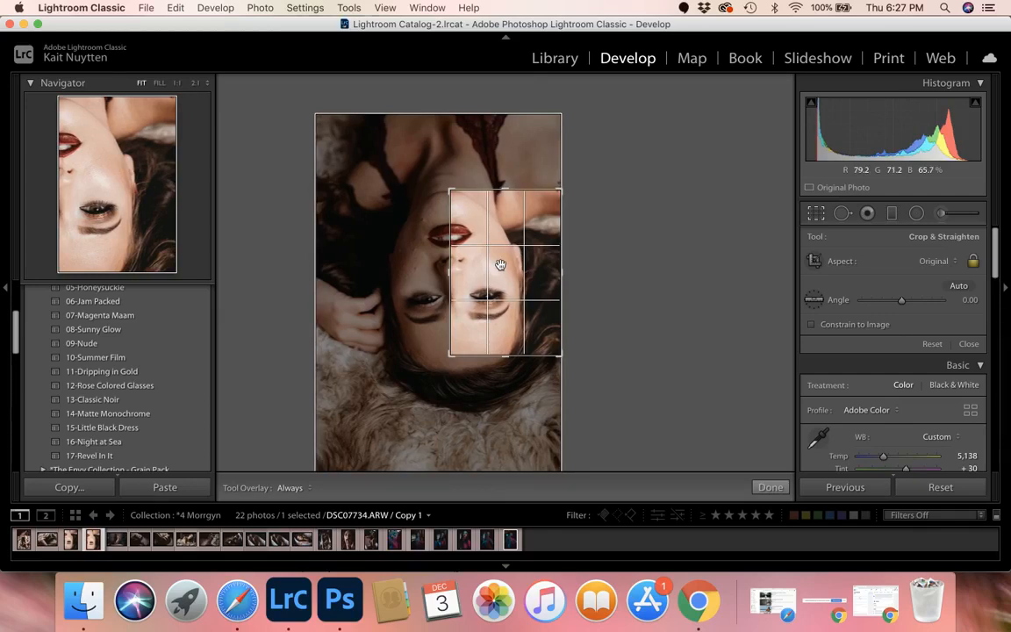
pyautogui.press('Return')
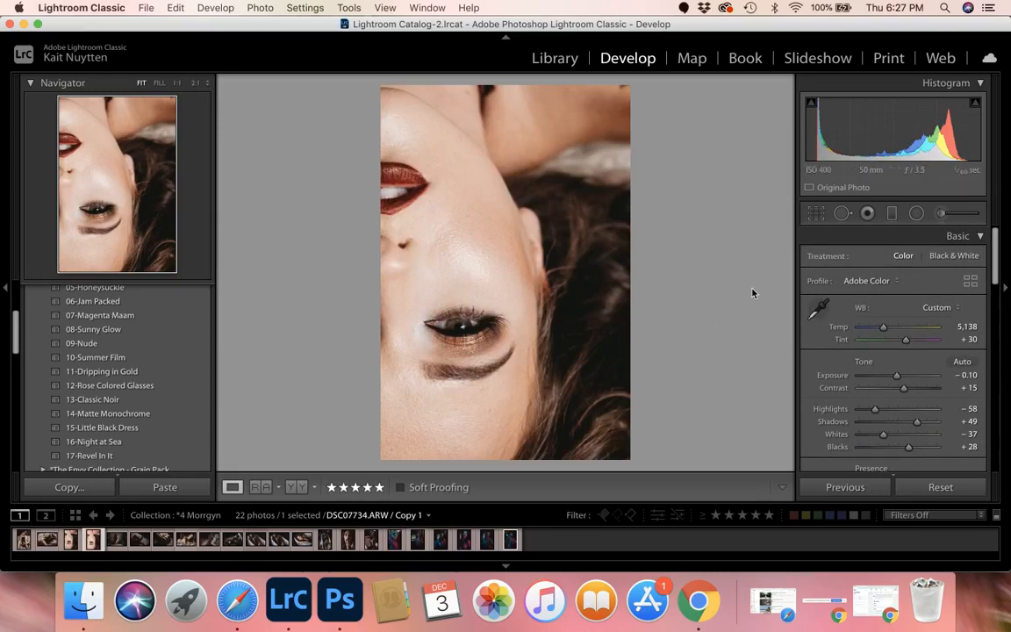
# - Examine the eye in the cropped portrait up close and compare it with the before view
pyautogui.click(452, 332)
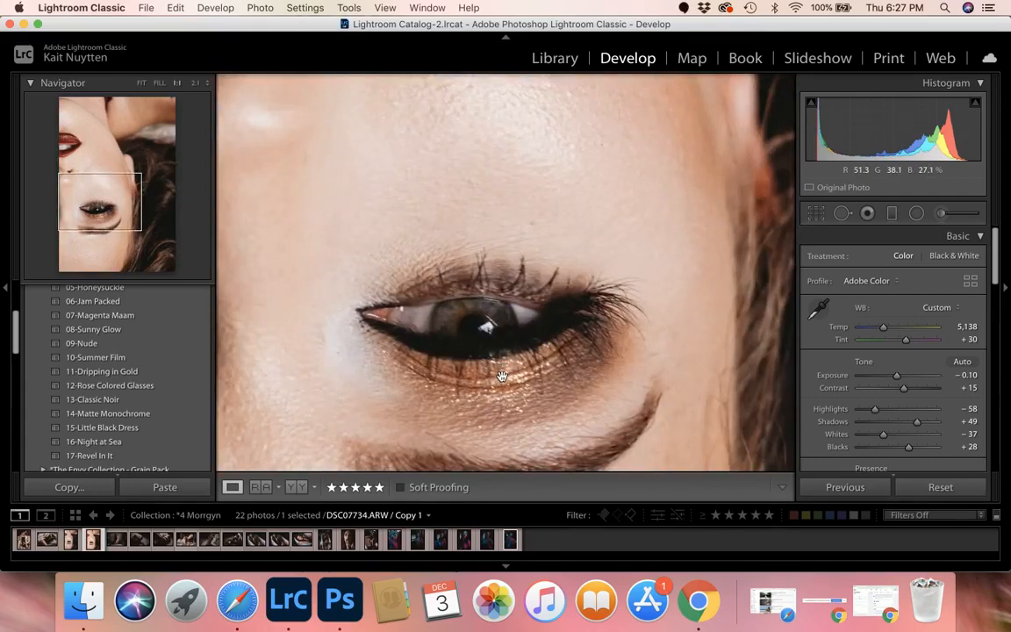
pyautogui.press('\\')
pyautogui.press('\\')
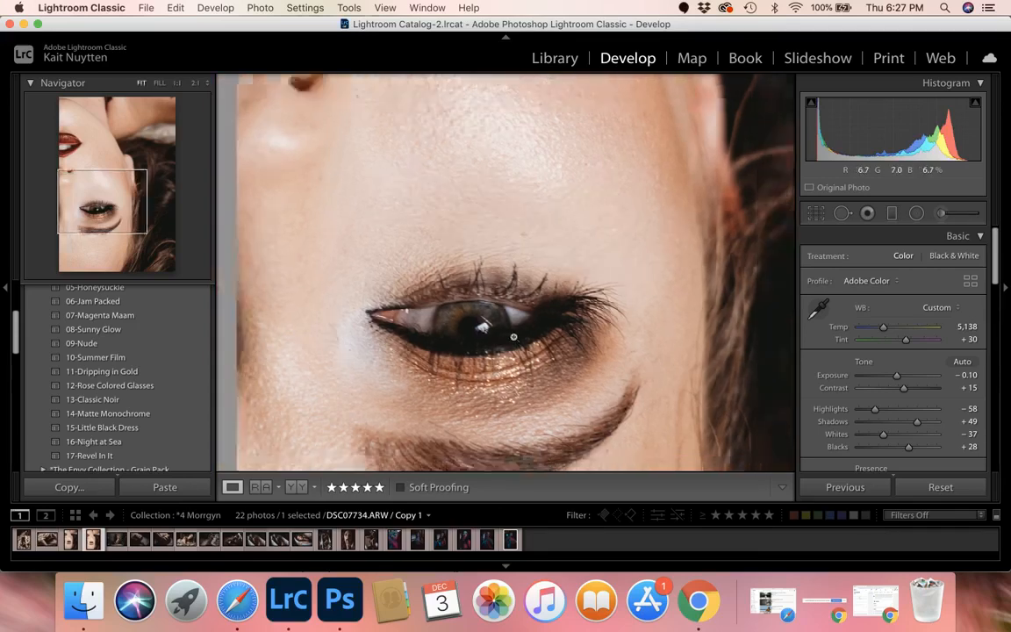
pyautogui.click(515, 339)
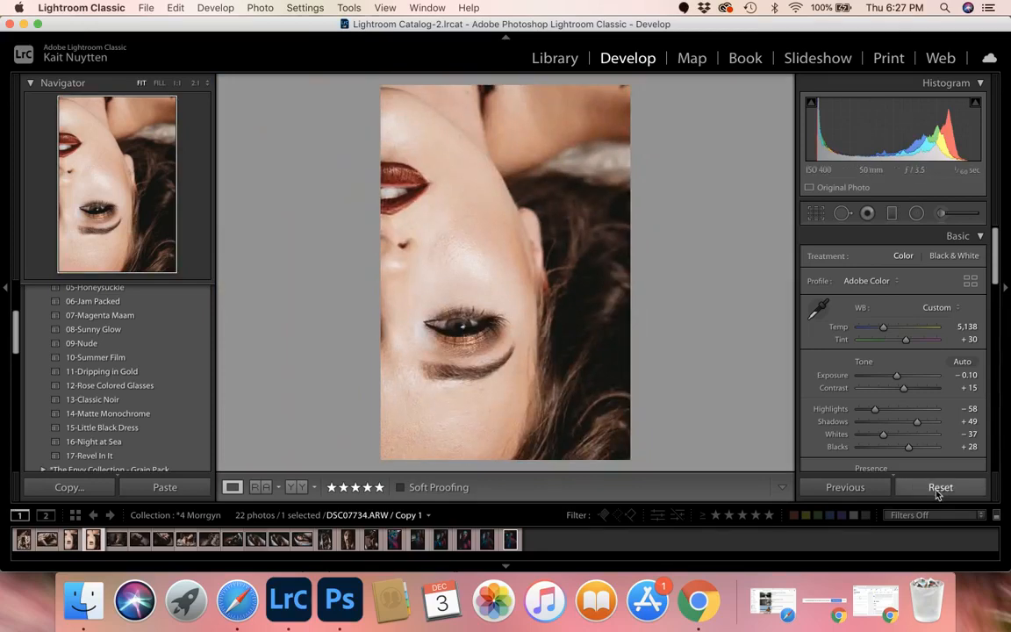
pyautogui.click(462, 327)
pyautogui.click(463, 327)
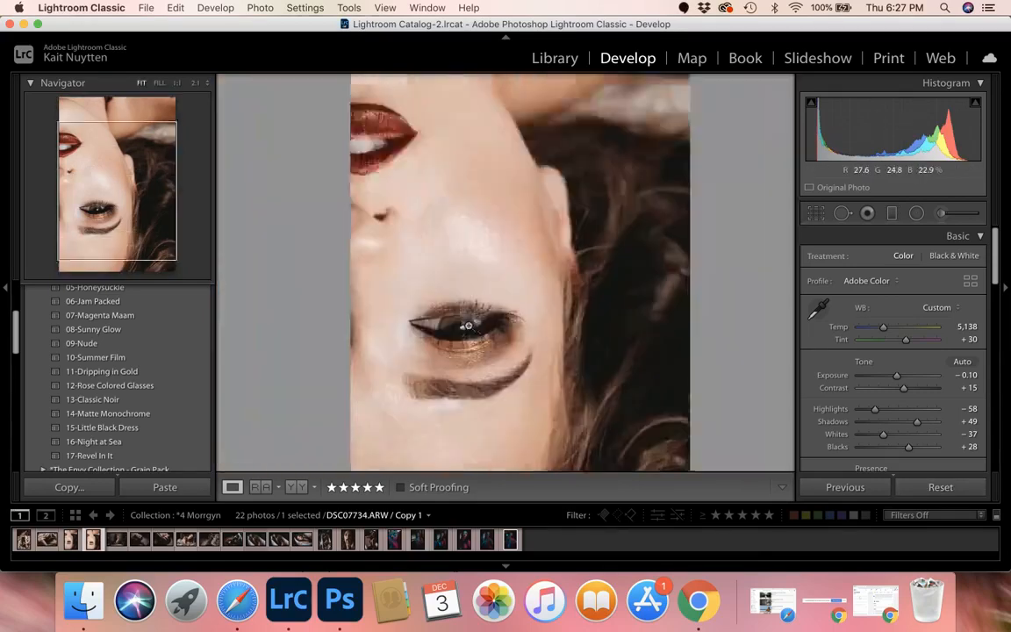
# - Reset the photo's develop settings to inspect the unedited eye, and undo the reset
pyautogui.click(940, 487)
pyautogui.click(539, 256)
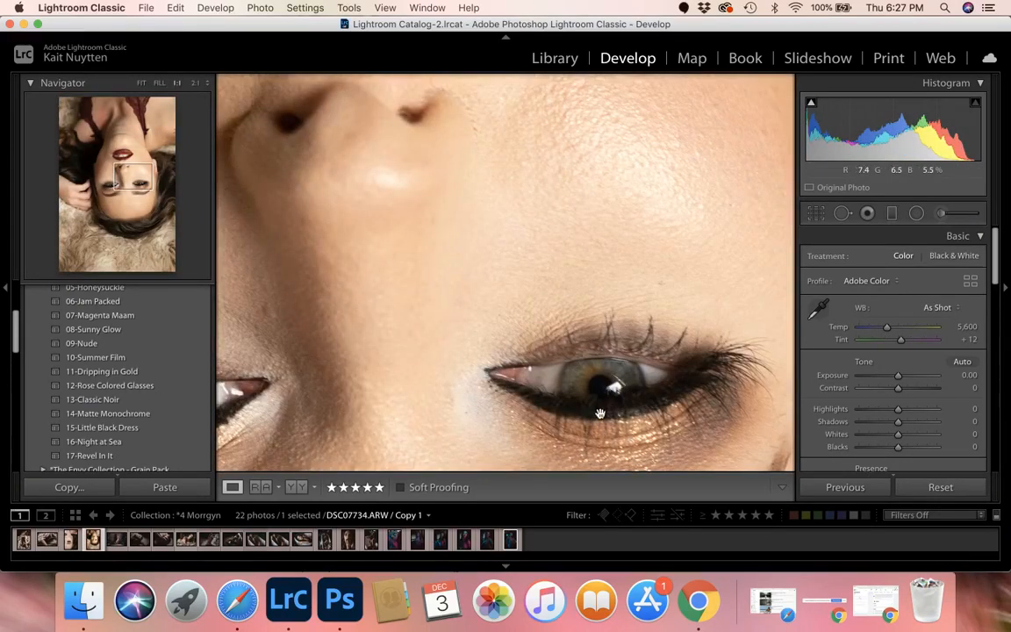
pyautogui.press('super+z')
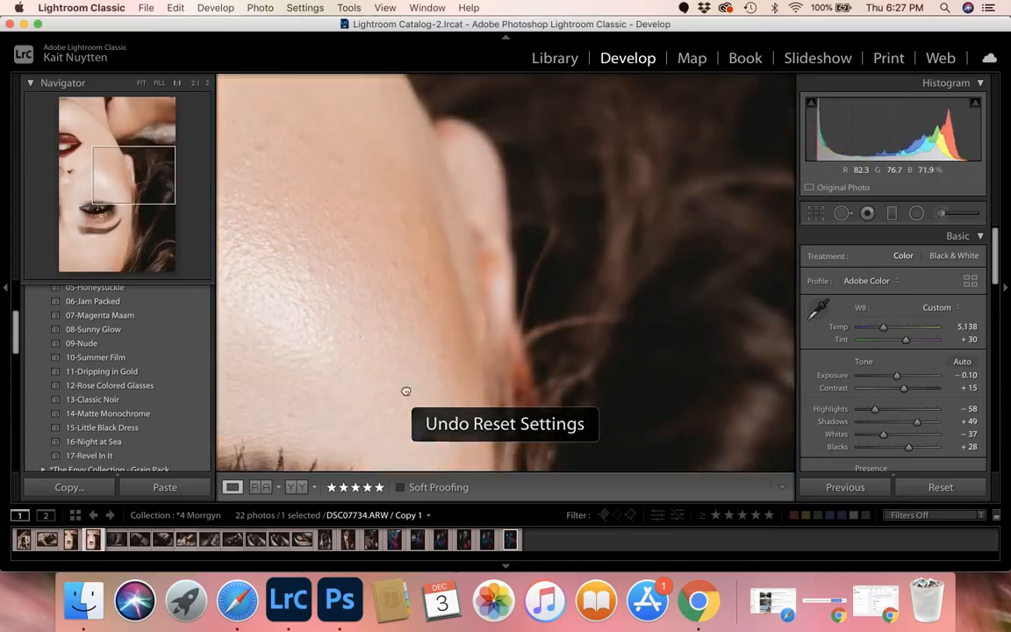
# - Paint over the iris with the Adjustment Brush using the BRUSH PACK-Doll Eyes effect
pyautogui.moveTo(407, 388); pyautogui.dragTo(627, 133)
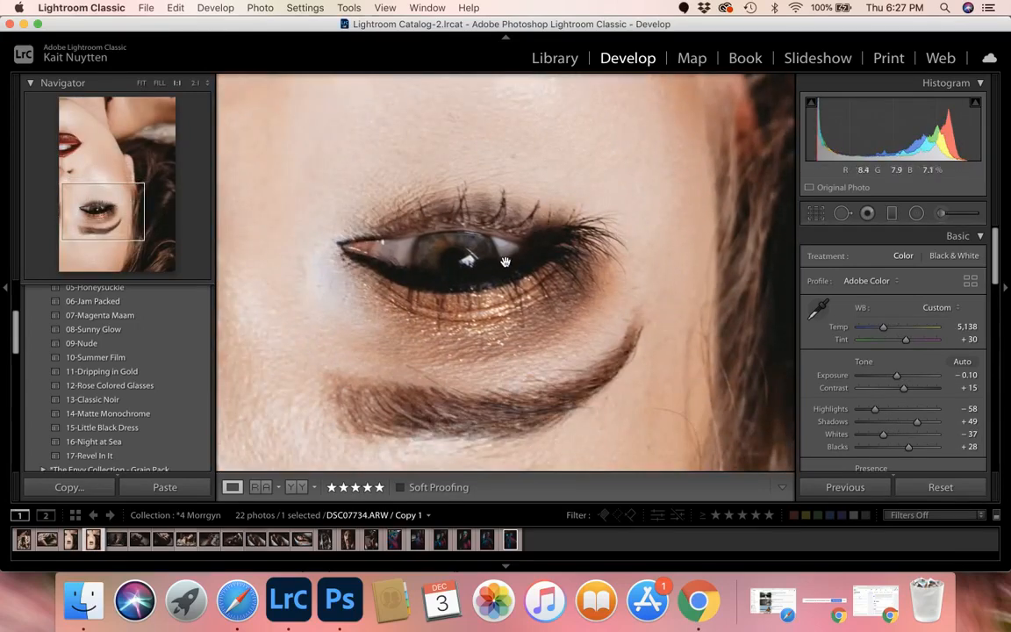
pyautogui.click(942, 212)
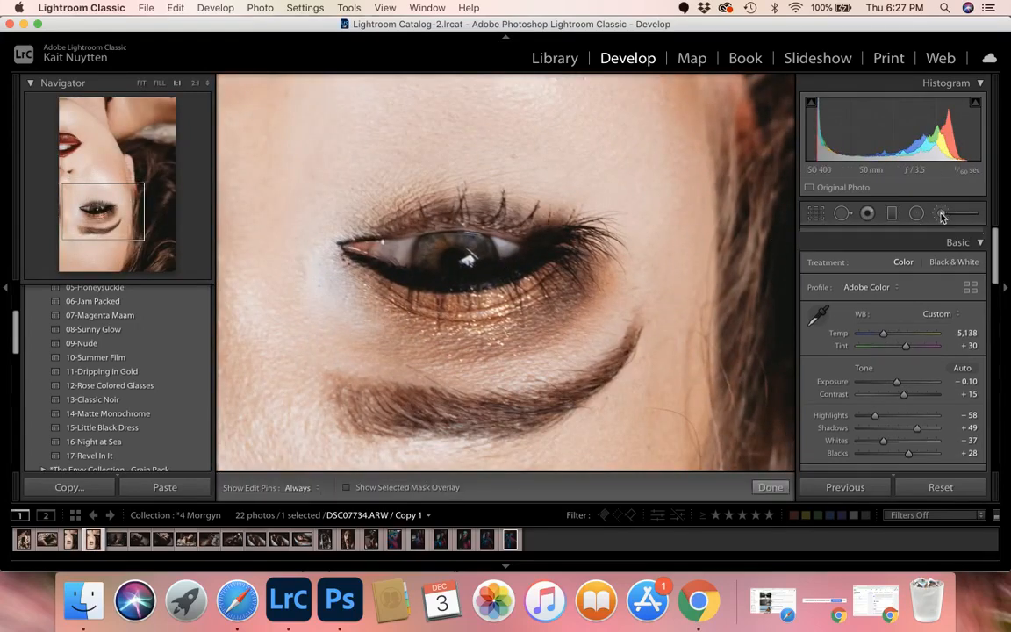
pyautogui.click(871, 259)
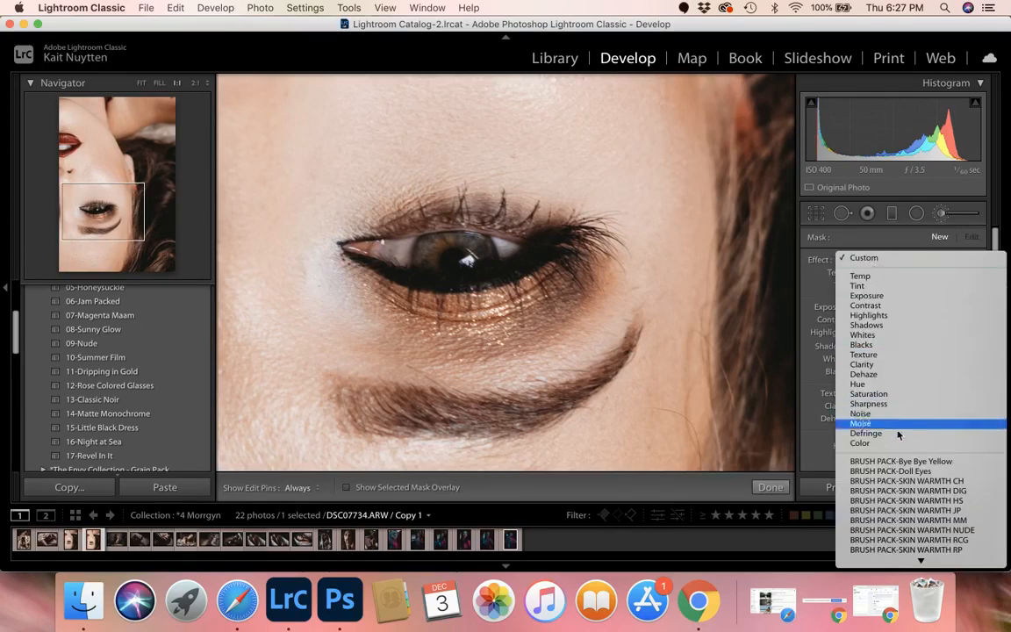
pyautogui.click(900, 472)
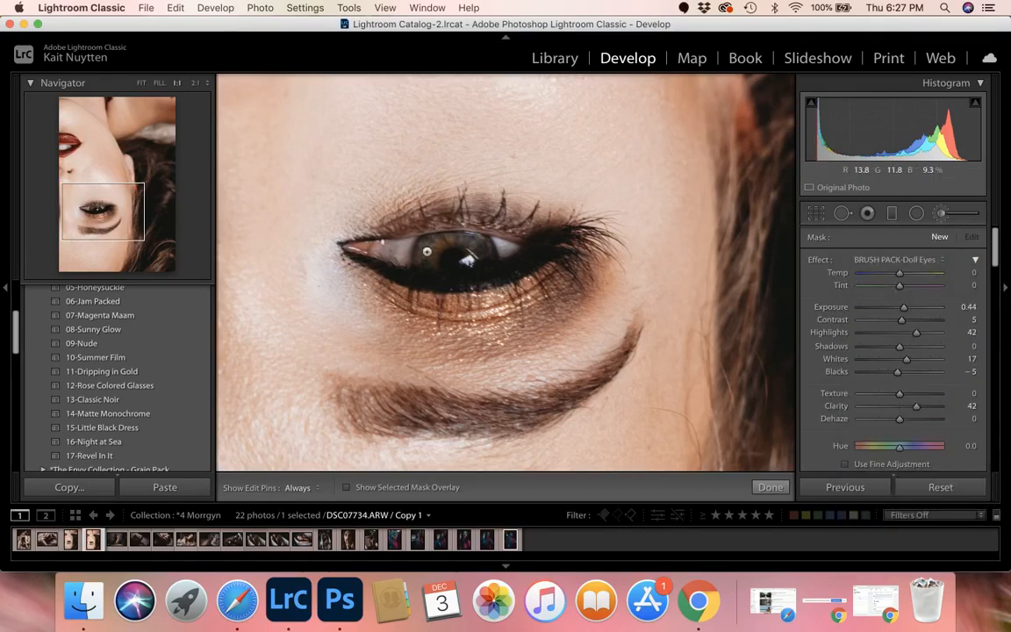
pyautogui.click(104, 211)
pyautogui.press('z')
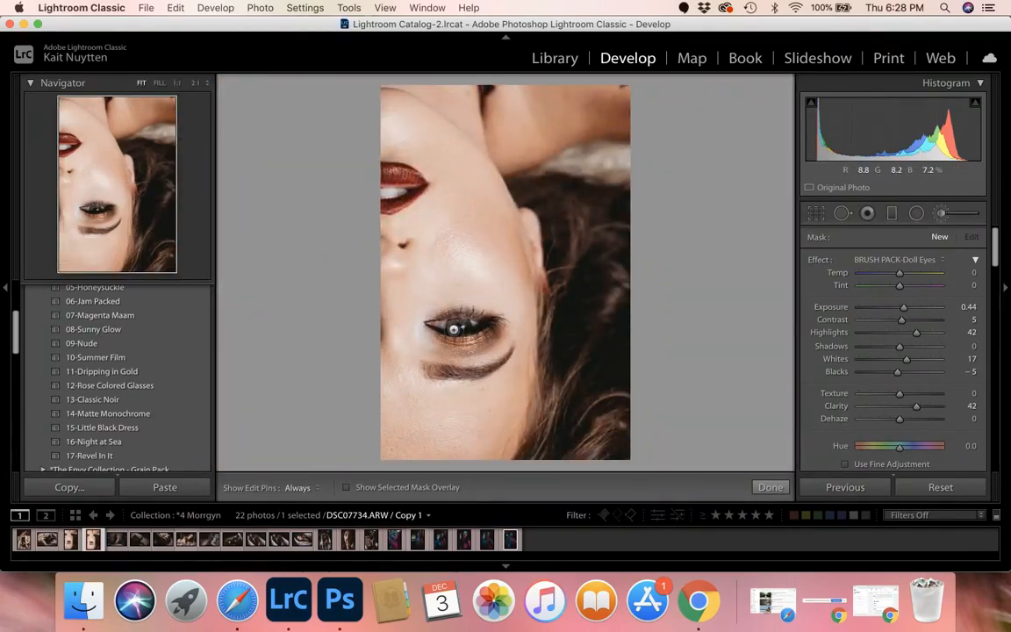
pyautogui.press('h')
pyautogui.moveTo(454, 325); pyautogui.dragTo(466, 325)
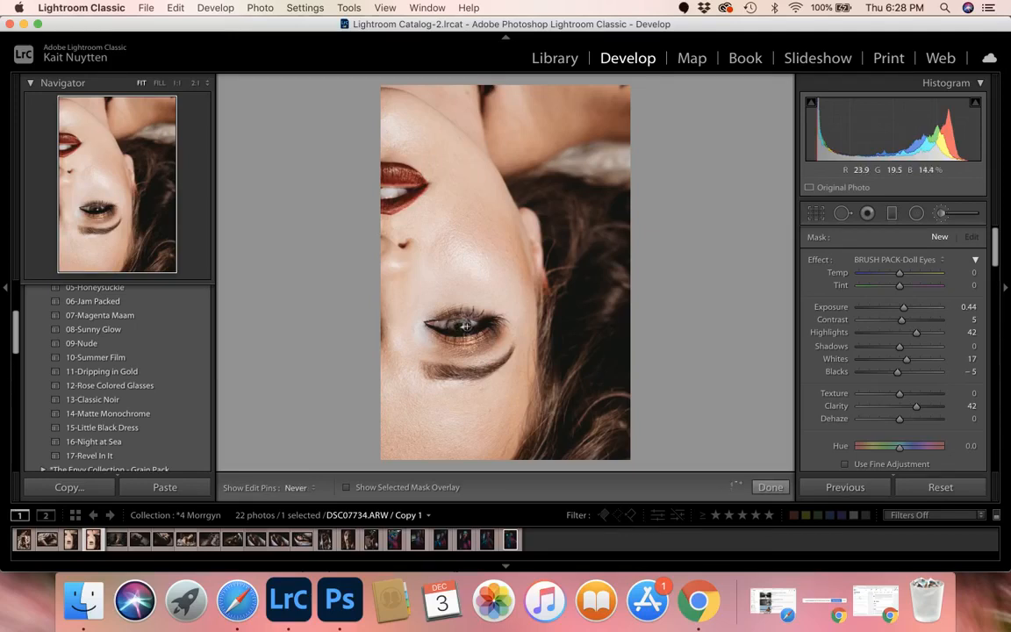
pyautogui.press('h')
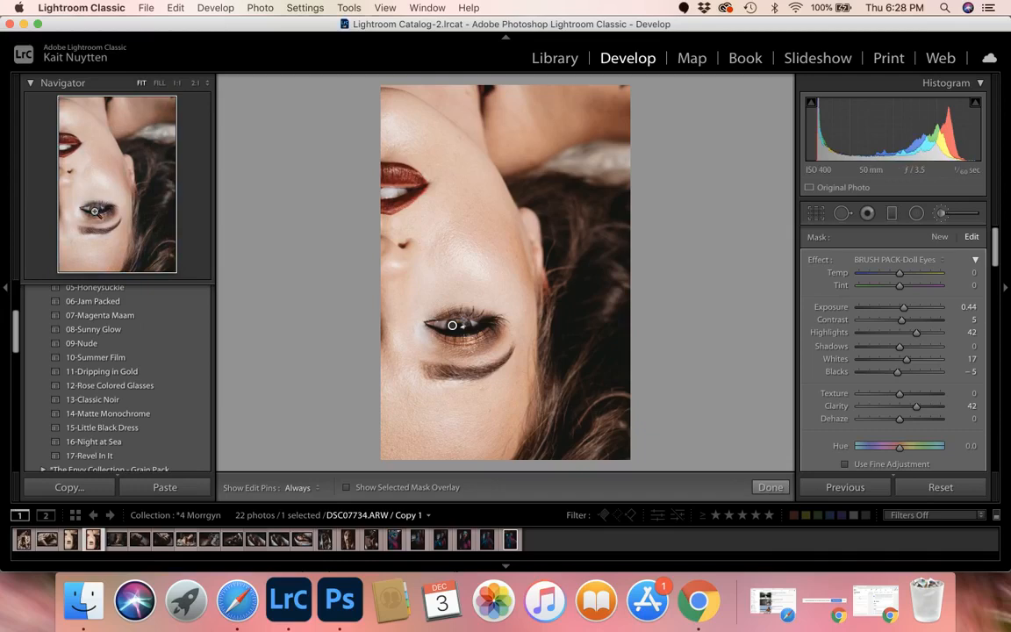
# - Set the exposure of the Doll Eyes brush adjustment to 0.32 and close the Adjustment Brush
pyautogui.click(93, 210)
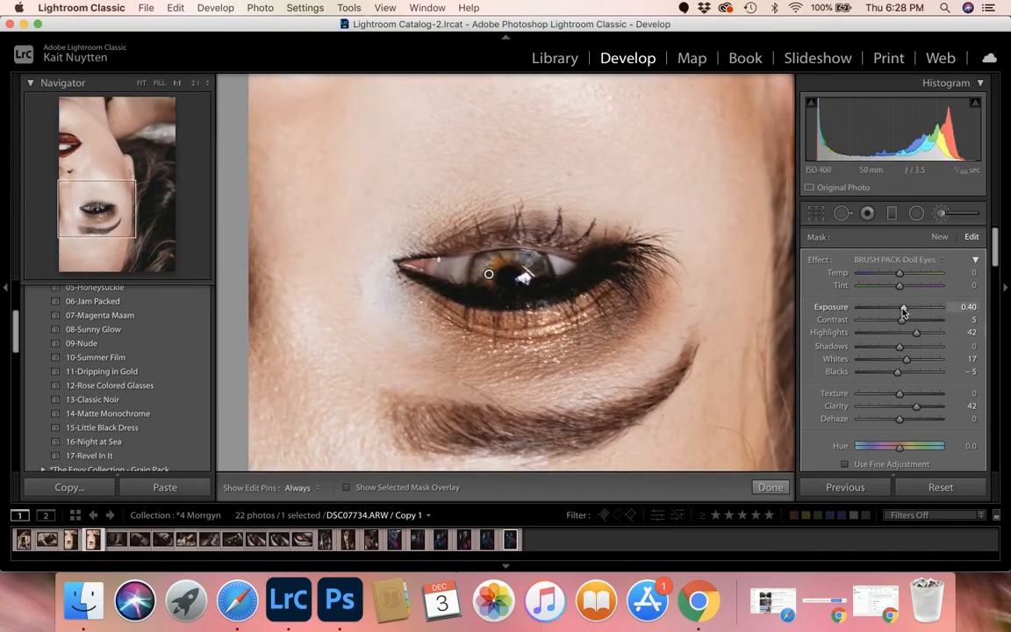
pyautogui.moveTo(904, 312); pyautogui.dragTo(903, 314)
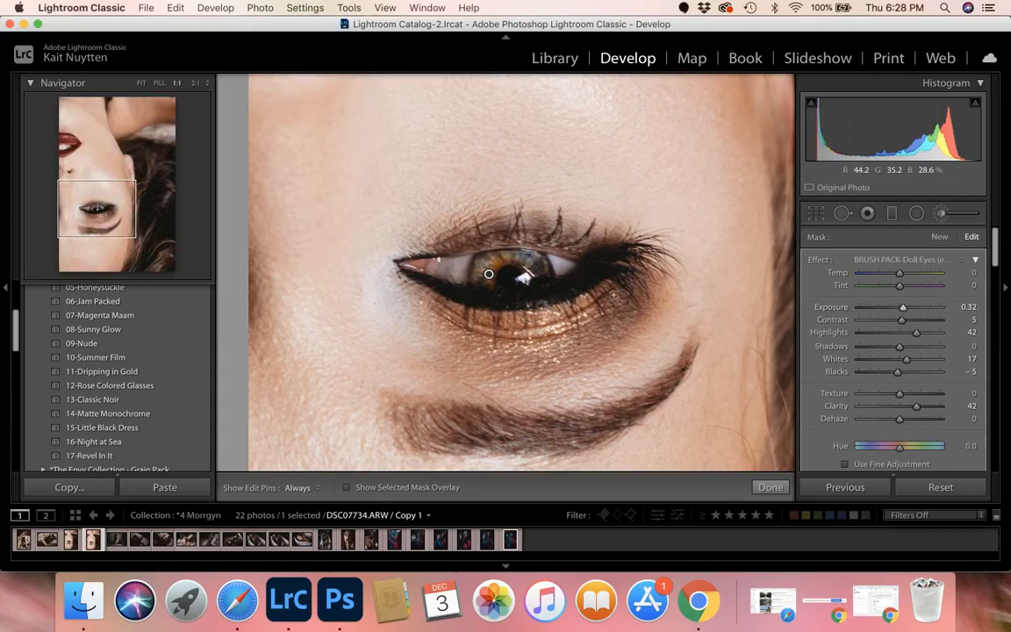
pyautogui.press('k')
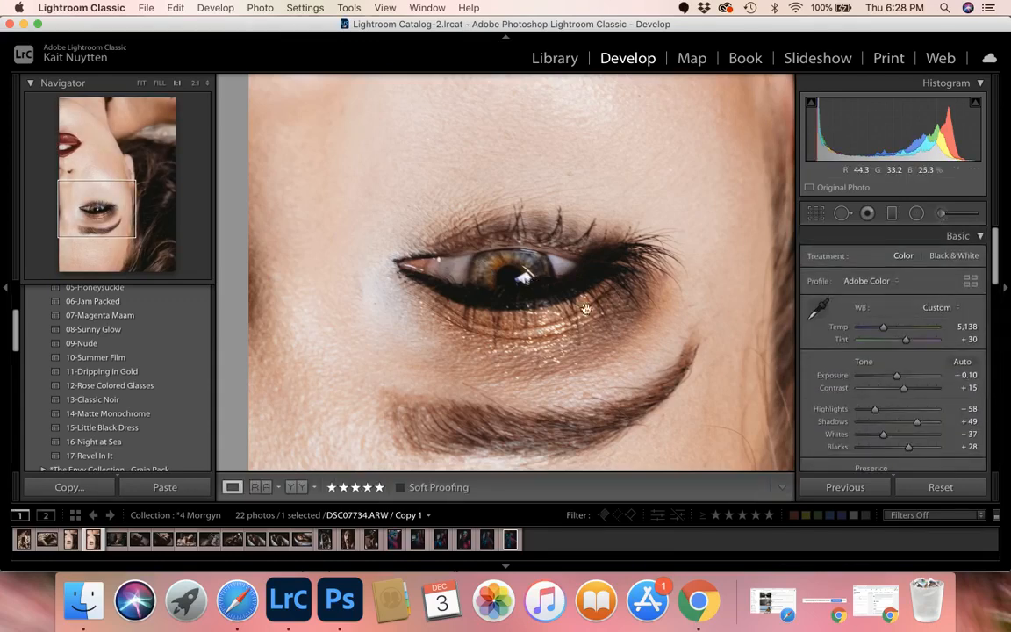
# - Compare the before and after views of the whole cropped portrait
pyautogui.click(588, 314)
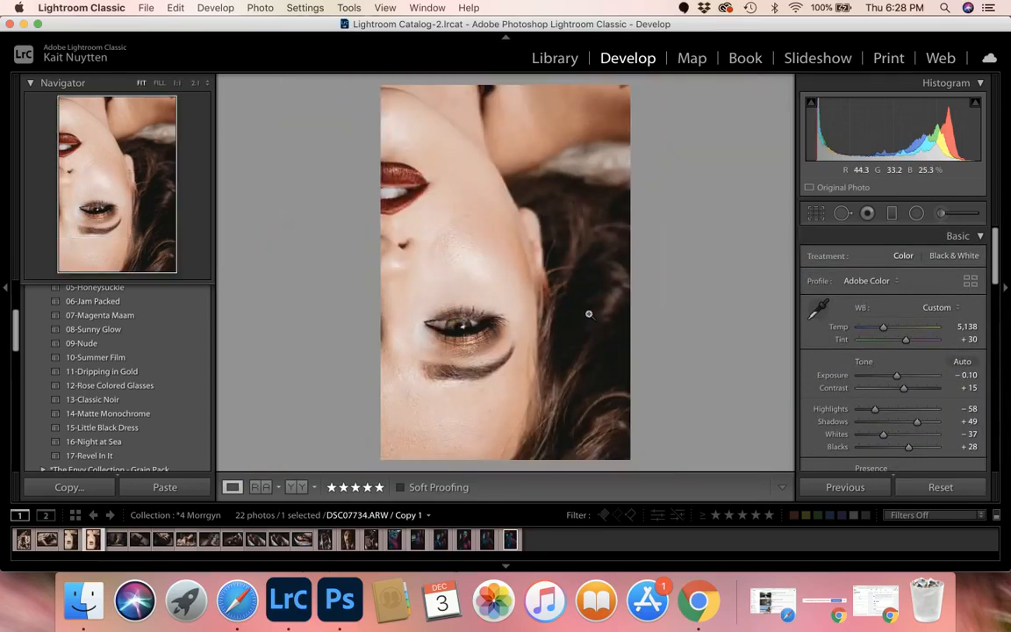
pyautogui.press('\\')
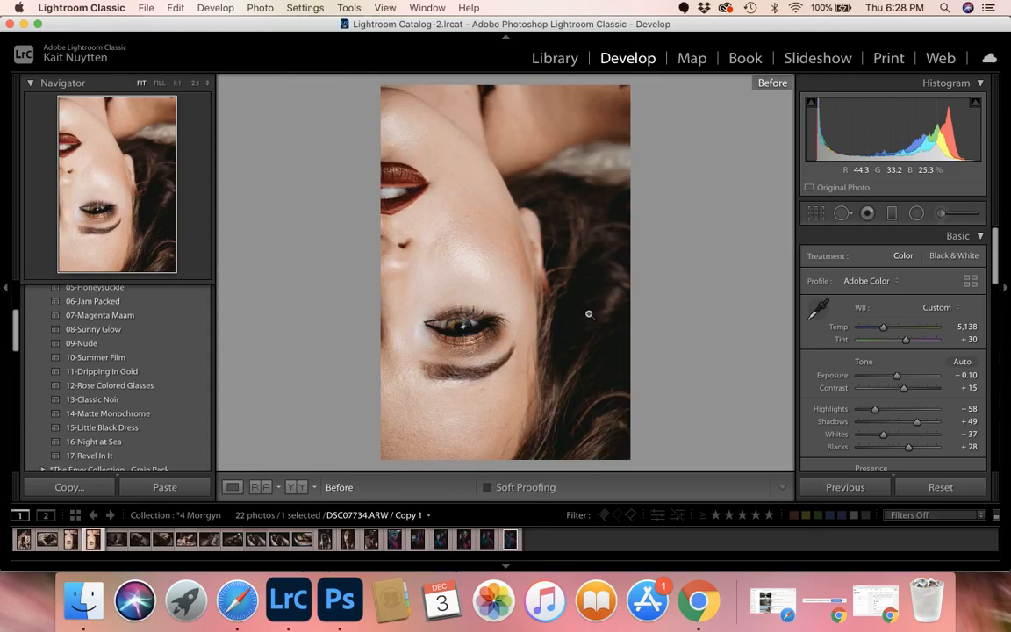
pyautogui.press('\\')
pyautogui.press('\\')
pyautogui.press('\\')
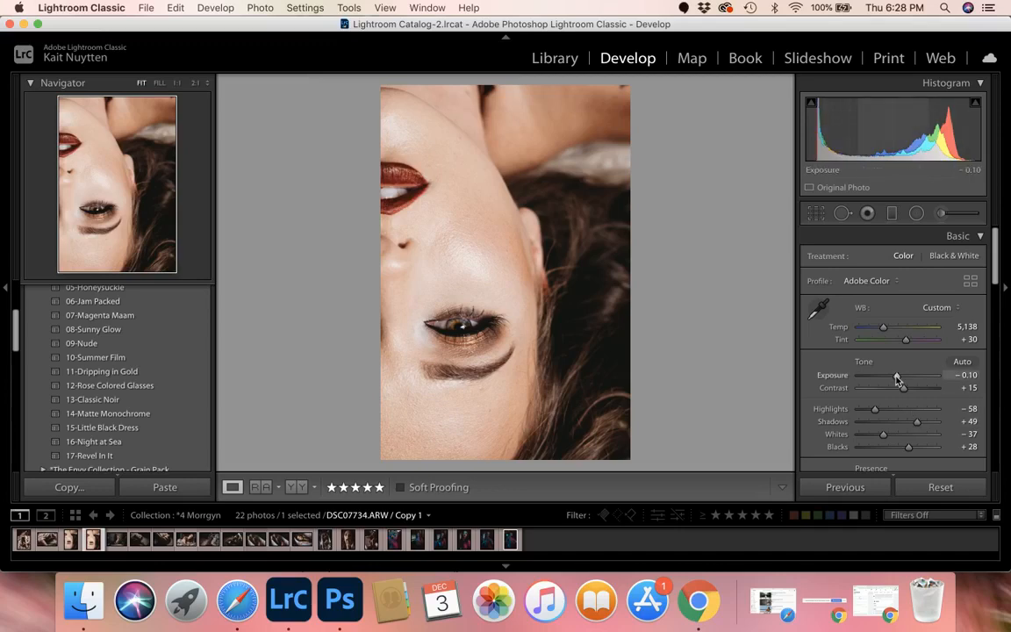
# - Set the portrait's exposure to -0.40, highlights to -41 and shadows to +41
pyautogui.moveTo(897, 376); pyautogui.dragTo(895, 378)
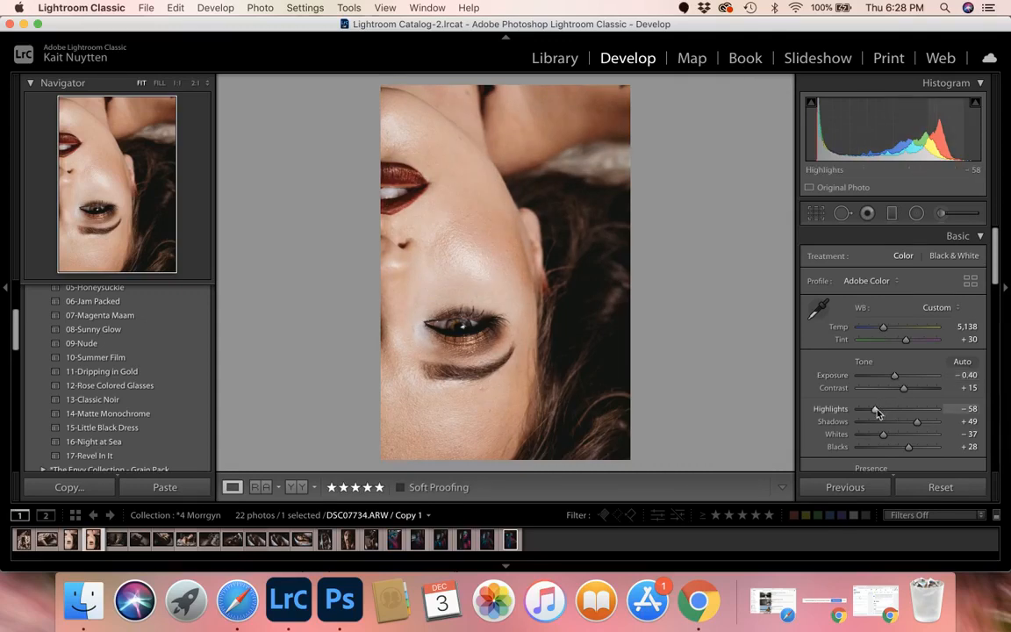
pyautogui.moveTo(875, 410); pyautogui.dragTo(913, 428)
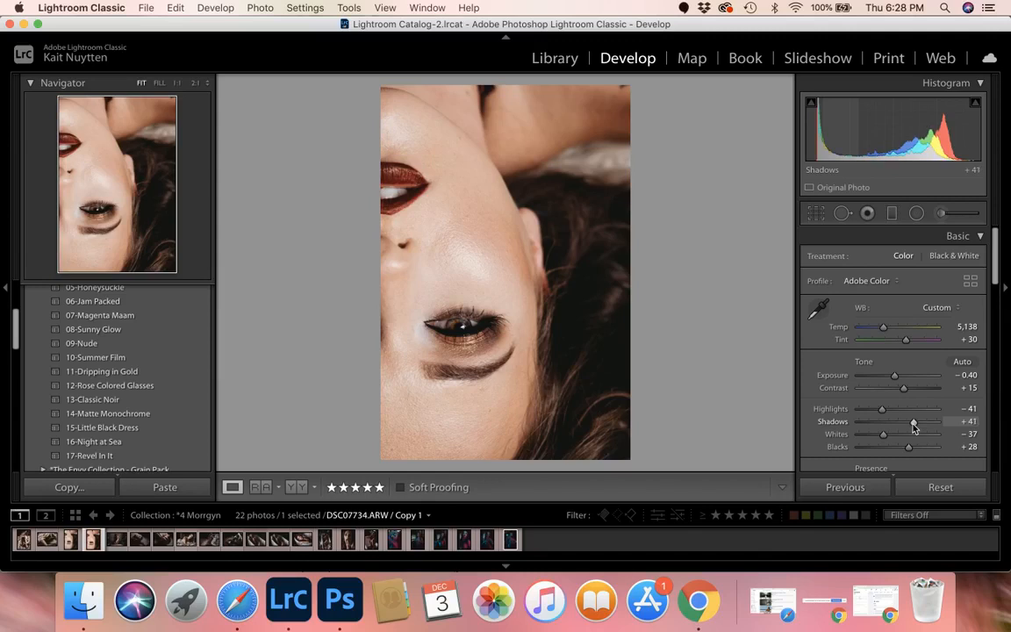
# - Add a post-crop vignette with an amount of -10 and a feather of 100
pyautogui.scroll(-10, 914, 425)
pyautogui.scroll(2, 909, 368)
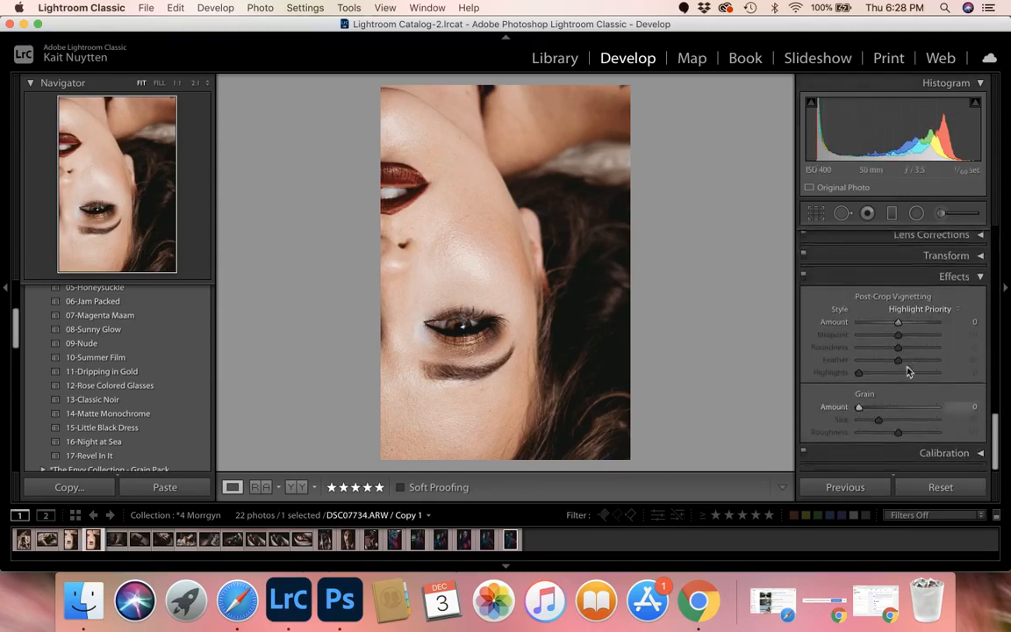
pyautogui.moveTo(899, 328); pyautogui.dragTo(895, 328)
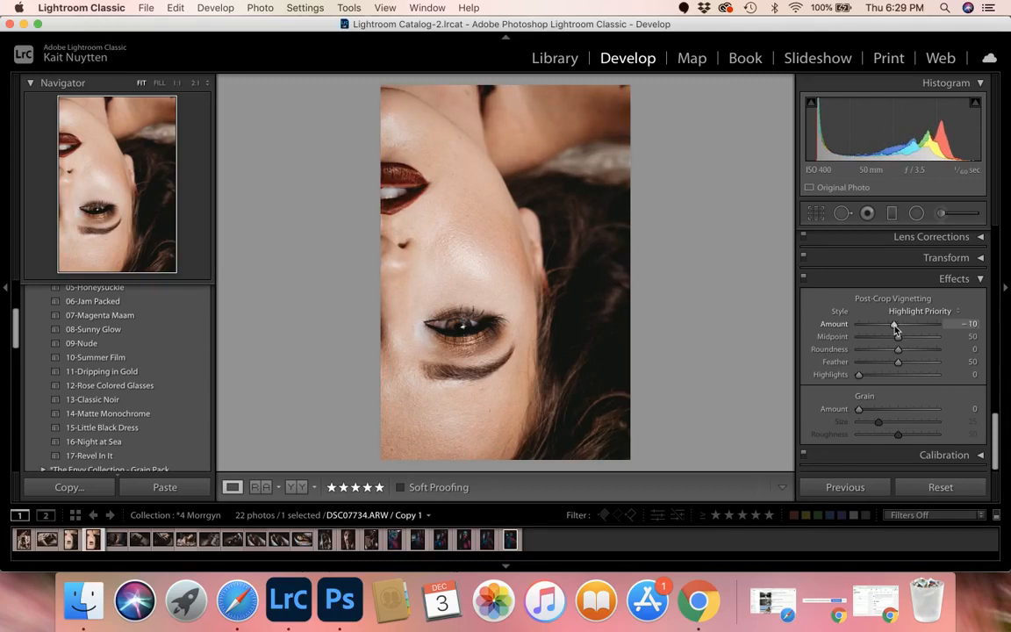
pyautogui.click(939, 363)
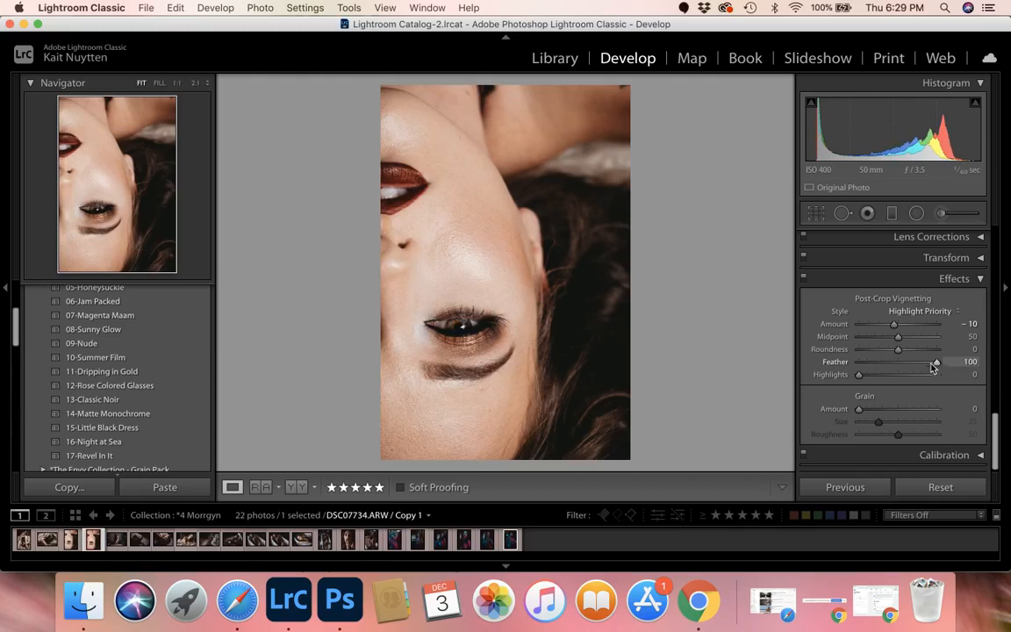
# - Open the edited portrait in Adobe Photoshop 2020
pyautogui.rightClick(551, 260)
pyautogui.moveTo(658, 266)
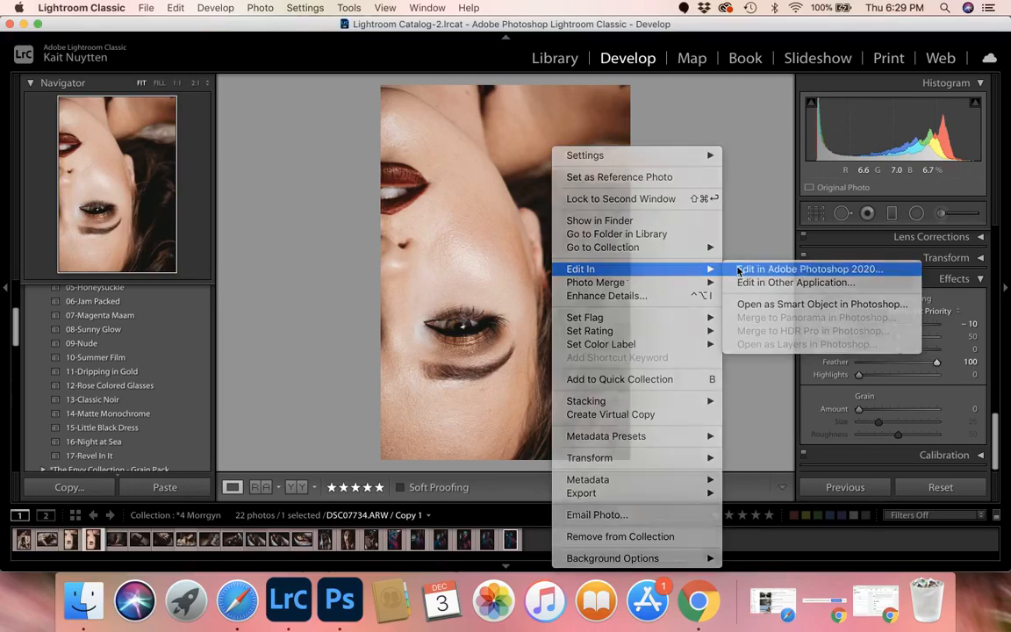
pyautogui.click(738, 270)
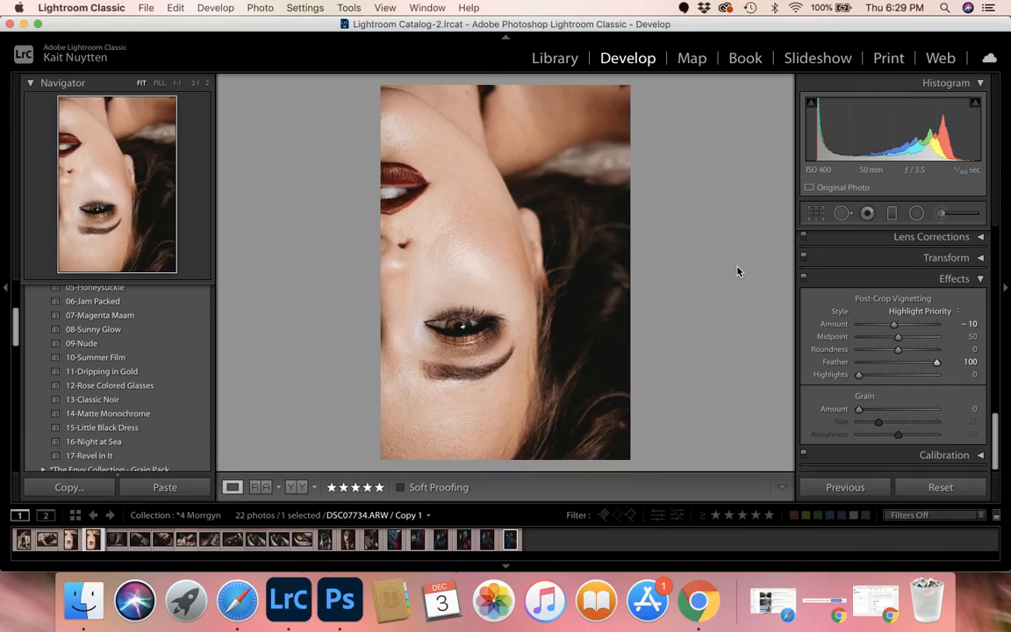
pyautogui.press('super+e')
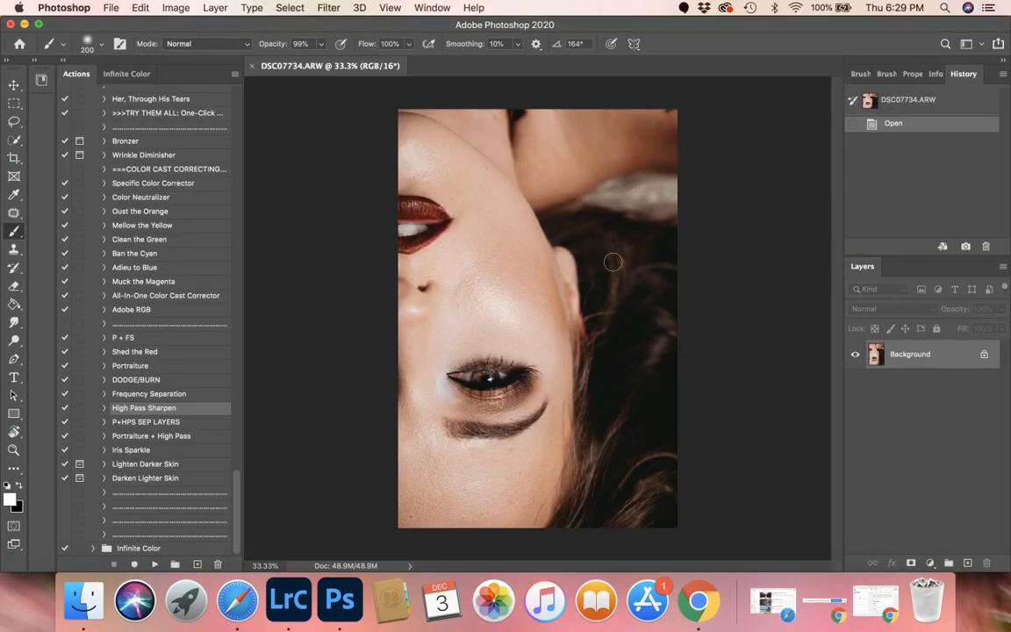
# - Choose the Patch tool and run the P + FS action on the portrait
pyautogui.click(13, 211)
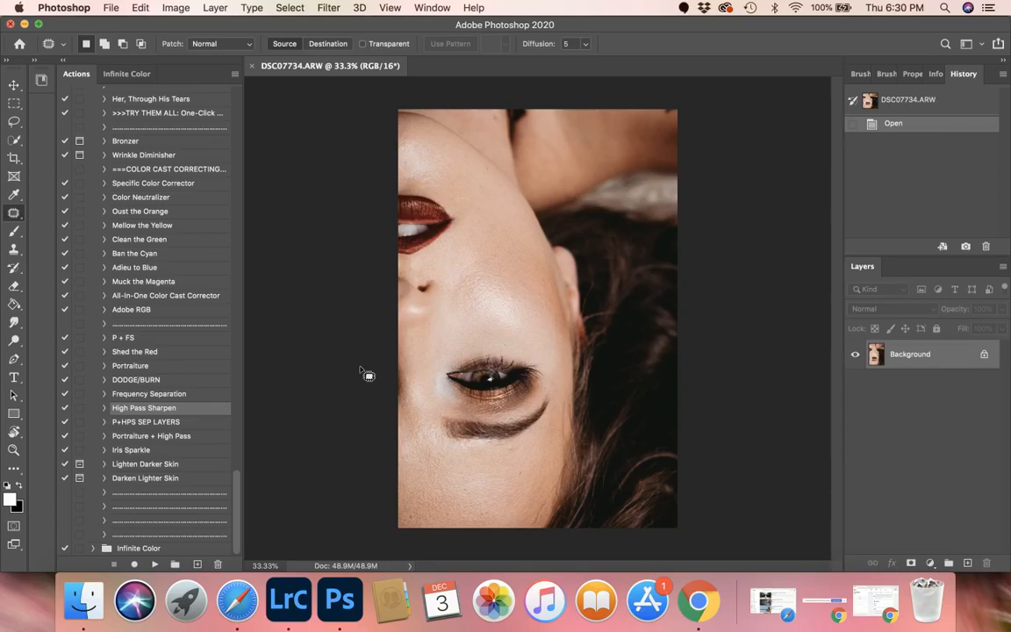
pyautogui.click(131, 337)
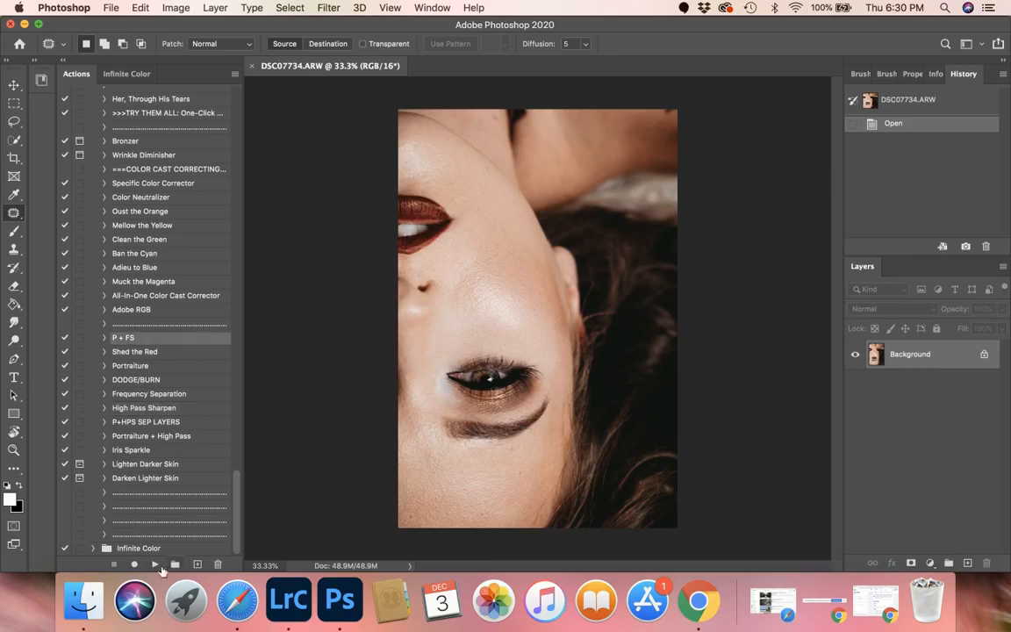
pyautogui.click(156, 566)
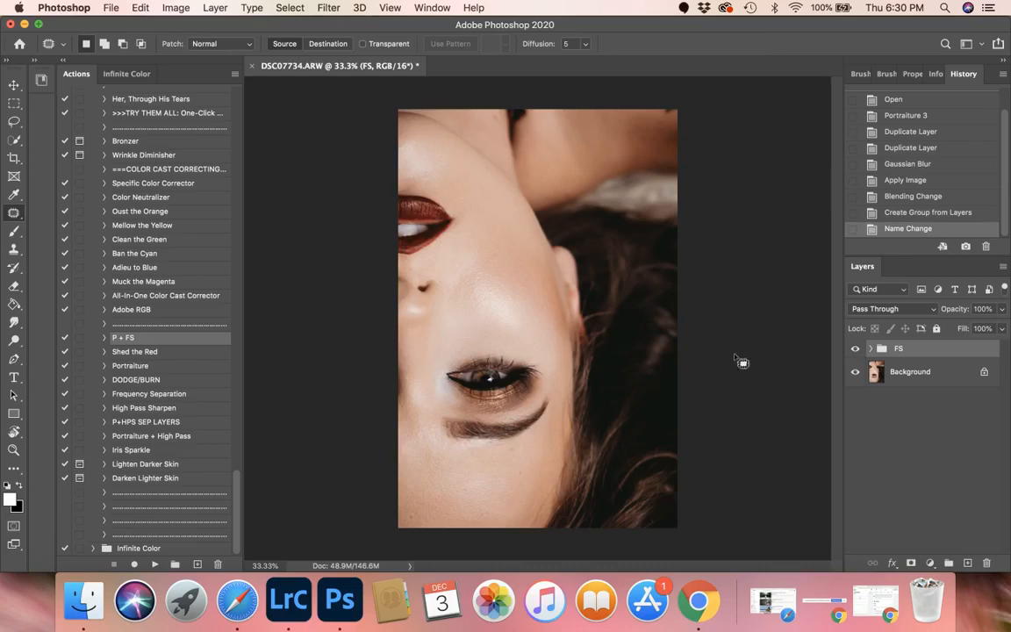
# - Expand the FS group and make the Background copy layer active for skin retouching
pyautogui.click(870, 349)
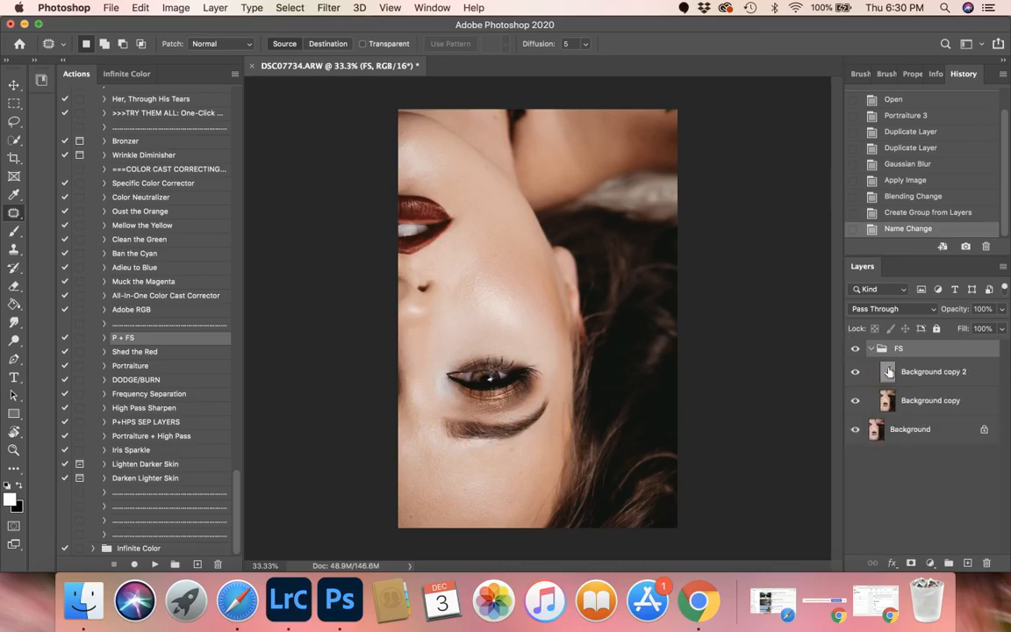
pyautogui.click(918, 404)
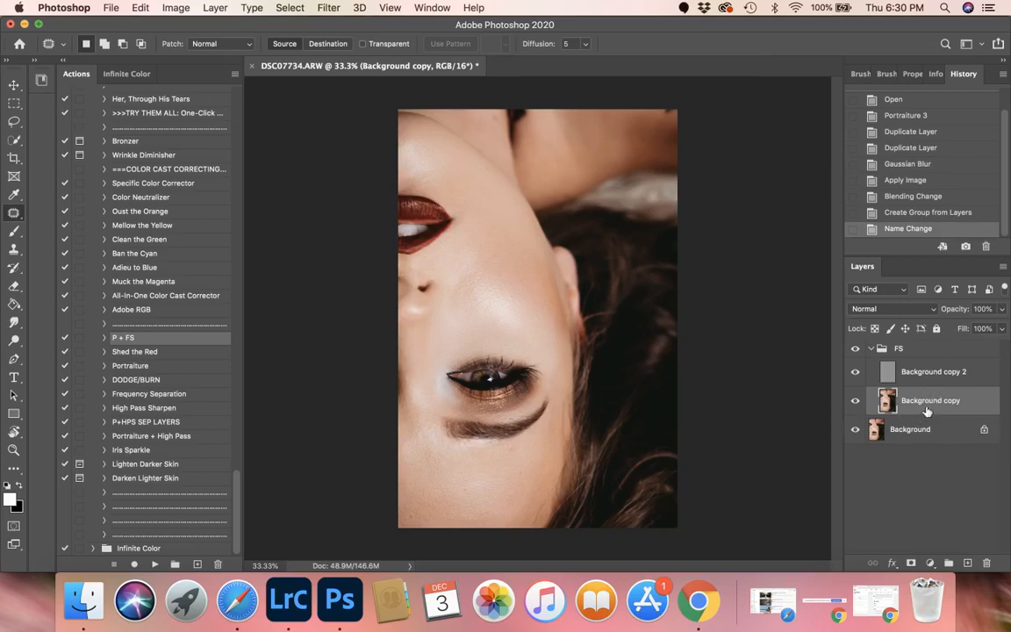
pyautogui.click(856, 372)
pyautogui.scroll(3, 438, 353)
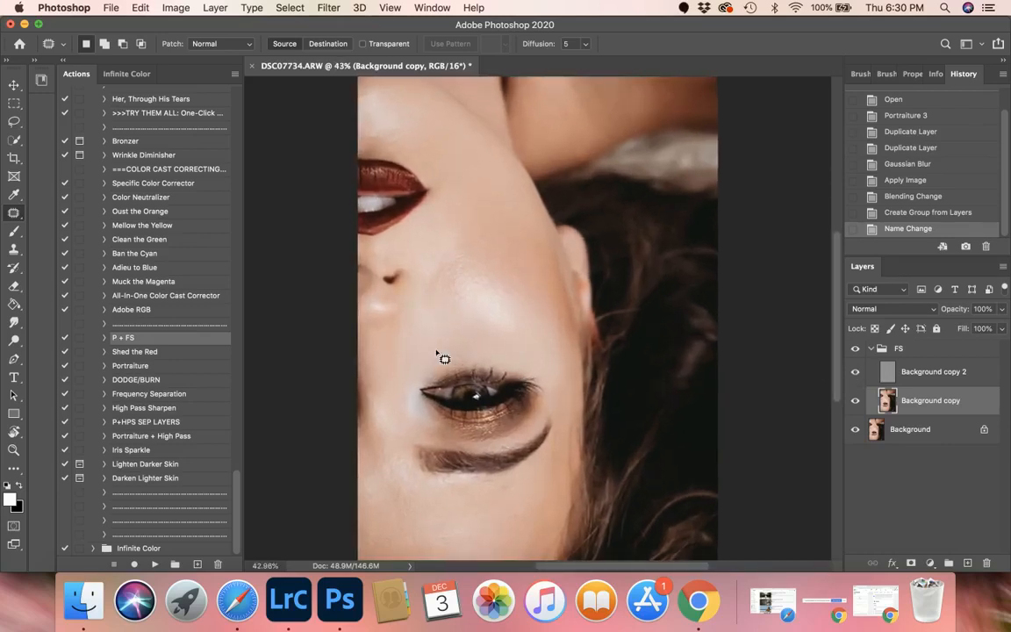
pyautogui.scroll(-2, 437, 352)
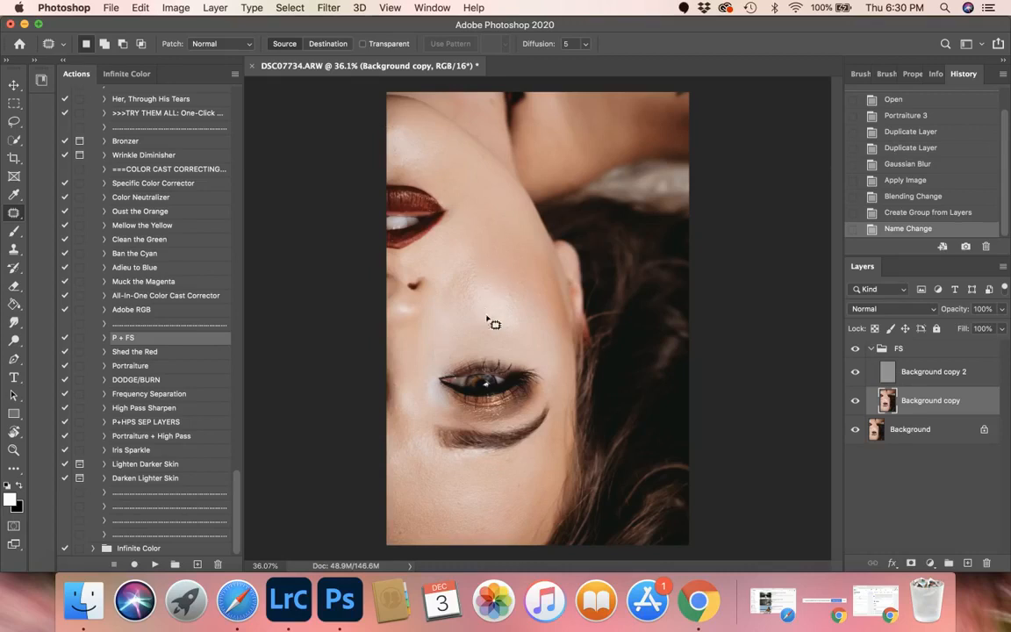
# - Smooth the shiny highlight on the cheek of the Background copy layer by patching small areas with nearby skin
pyautogui.moveTo(484, 294); pyautogui.dragTo(485, 294)
pyautogui.moveTo(488, 290)
pyautogui.mouseDown()
pyautogui.moveTo(501, 316)
pyautogui.moveTo(485, 295)
pyautogui.moveTo(475, 300)
pyautogui.mouseUp()
pyautogui.press('super+d')
pyautogui.moveTo(480, 300)
pyautogui.mouseDown()
pyautogui.moveTo(493, 307)
pyautogui.moveTo(465, 290)
pyautogui.moveTo(463, 302)
pyautogui.mouseUp()
pyautogui.press('super+d')
pyautogui.moveTo(476, 297)
pyautogui.mouseDown()
pyautogui.moveTo(493, 311)
pyautogui.moveTo(491, 286)
pyautogui.moveTo(469, 296)
pyautogui.moveTo(492, 309)
pyautogui.moveTo(461, 283)
pyautogui.moveTo(460, 295)
pyautogui.mouseUp()
pyautogui.press('super+d')
pyautogui.press('super+d')
pyautogui.moveTo(476, 297)
pyautogui.mouseDown()
pyautogui.moveTo(490, 313)
pyautogui.moveTo(489, 292)
pyautogui.moveTo(467, 294)
pyautogui.moveTo(501, 312)
pyautogui.moveTo(516, 296)
pyautogui.moveTo(502, 305)
pyautogui.mouseUp()
pyautogui.press('super+d')
pyautogui.press('super+d')
pyautogui.moveTo(516, 308); pyautogui.dragTo(531, 332)
pyautogui.press('super+d')
pyautogui.moveTo(493, 285); pyautogui.dragTo(515, 305)
pyautogui.press('super+d')
pyautogui.moveTo(454, 314)
pyautogui.mouseDown()
pyautogui.moveTo(485, 311)
pyautogui.moveTo(467, 281)
pyautogui.moveTo(481, 293)
pyautogui.moveTo(477, 275)
pyautogui.moveTo(510, 295)
pyautogui.moveTo(510, 266)
pyautogui.moveTo(450, 309)
pyautogui.moveTo(456, 273)
pyautogui.moveTo(442, 303)
pyautogui.mouseUp()
pyautogui.press('super+d')
pyautogui.press('super+d')
pyautogui.press('super+d')
pyautogui.press('super+d')
pyautogui.moveTo(460, 291)
pyautogui.mouseDown()
pyautogui.moveTo(486, 313)
pyautogui.moveTo(480, 261)
pyautogui.moveTo(452, 284)
pyautogui.mouseUp()
pyautogui.press('super+d')
pyautogui.moveTo(468, 279)
pyautogui.mouseDown()
pyautogui.moveTo(483, 293)
pyautogui.moveTo(440, 297)
pyautogui.moveTo(485, 283)
pyautogui.mouseUp()
pyautogui.press('super+d')
pyautogui.press('super+d')
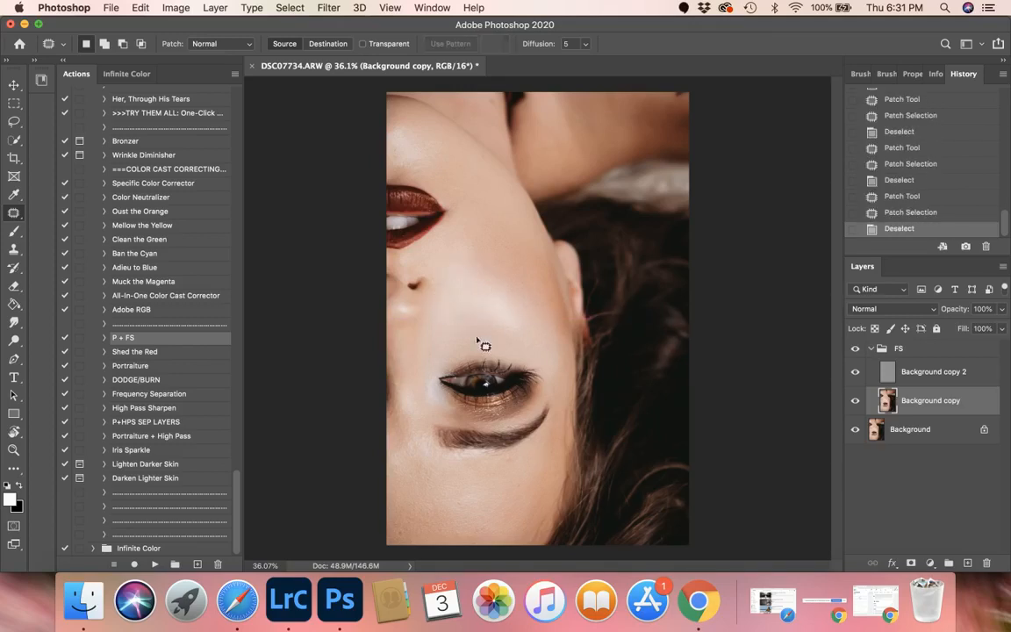
# - Patch the uneven skin between the eye's lashes and the cheek with smoother cheek tones
pyautogui.moveTo(449, 342)
pyautogui.mouseDown()
pyautogui.moveTo(477, 338)
pyautogui.moveTo(444, 321)
pyautogui.moveTo(499, 310)
pyautogui.moveTo(468, 323)
pyautogui.mouseUp()
pyautogui.press('super+d')
pyautogui.moveTo(486, 323)
pyautogui.mouseDown()
pyautogui.moveTo(481, 307)
pyautogui.moveTo(493, 309)
pyautogui.mouseUp()
pyautogui.press('super+d')
pyautogui.moveTo(509, 349)
pyautogui.mouseDown()
pyautogui.moveTo(504, 329)
pyautogui.moveTo(527, 320)
pyautogui.mouseUp()
pyautogui.press('super+d')
pyautogui.moveTo(466, 341)
pyautogui.mouseDown()
pyautogui.moveTo(479, 304)
pyautogui.moveTo(497, 338)
pyautogui.moveTo(442, 330)
pyautogui.moveTo(468, 346)
pyautogui.moveTo(478, 292)
pyautogui.moveTo(503, 349)
pyautogui.moveTo(491, 326)
pyautogui.moveTo(518, 330)
pyautogui.moveTo(509, 315)
pyautogui.mouseUp()
pyautogui.press('super+d')
pyautogui.press('super+d')
pyautogui.press('super+d')
pyautogui.press('super+d')
pyautogui.press('super+d')
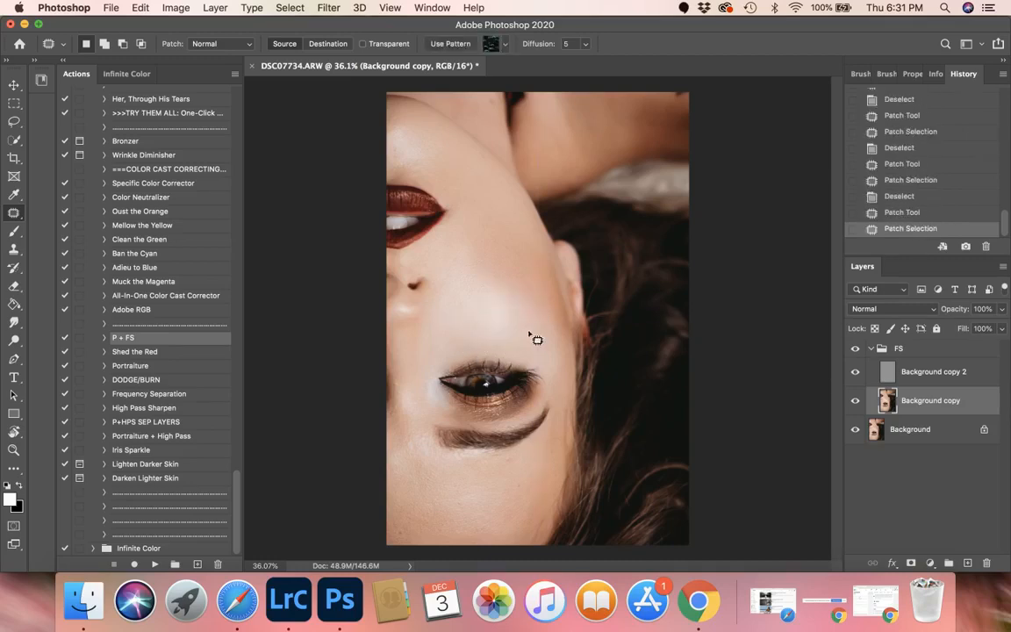
# - Even out the remaining tone transitions across the cheek and under-eye area with further patches
pyautogui.moveTo(464, 351)
pyautogui.mouseDown()
pyautogui.moveTo(452, 323)
pyautogui.moveTo(511, 336)
pyautogui.moveTo(480, 297)
pyautogui.moveTo(461, 321)
pyautogui.mouseUp()
pyautogui.press('super+d')
pyautogui.press('super+d')
pyautogui.press('super+d')
pyautogui.moveTo(476, 313)
pyautogui.mouseDown()
pyautogui.moveTo(501, 324)
pyautogui.moveTo(450, 297)
pyautogui.moveTo(492, 323)
pyautogui.moveTo(478, 281)
pyautogui.moveTo(462, 284)
pyautogui.mouseUp()
pyautogui.press('super+d')
pyautogui.press('super+d')
pyautogui.moveTo(476, 296); pyautogui.dragTo(489, 309)
pyautogui.press('super+d')
pyautogui.moveTo(438, 349)
pyautogui.mouseDown()
pyautogui.moveTo(445, 325)
pyautogui.moveTo(438, 341)
pyautogui.mouseUp()
pyautogui.moveTo(453, 332)
pyautogui.mouseDown()
pyautogui.moveTo(466, 307)
pyautogui.moveTo(475, 336)
pyautogui.moveTo(532, 332)
pyautogui.moveTo(508, 326)
pyautogui.mouseUp()
pyautogui.press('super+d')
pyautogui.press('super+d')
pyautogui.moveTo(525, 328)
pyautogui.mouseDown()
pyautogui.moveTo(534, 338)
pyautogui.moveTo(486, 324)
pyautogui.mouseUp()
pyautogui.press('super+d')
pyautogui.moveTo(504, 327)
pyautogui.mouseDown()
pyautogui.moveTo(514, 338)
pyautogui.moveTo(471, 332)
pyautogui.mouseUp()
pyautogui.moveTo(491, 332); pyautogui.dragTo(507, 329)
pyautogui.press('super+d')
pyautogui.moveTo(478, 312)
pyautogui.mouseDown()
pyautogui.moveTo(519, 312)
pyautogui.moveTo(514, 274)
pyautogui.moveTo(513, 289)
pyautogui.mouseUp()
pyautogui.press('super+d')
pyautogui.moveTo(524, 286); pyautogui.dragTo(537, 302)
pyautogui.press('super+d')
pyautogui.moveTo(458, 279)
pyautogui.mouseDown()
pyautogui.moveTo(467, 247)
pyautogui.moveTo(489, 282)
pyautogui.mouseUp()
pyautogui.press('super+d')
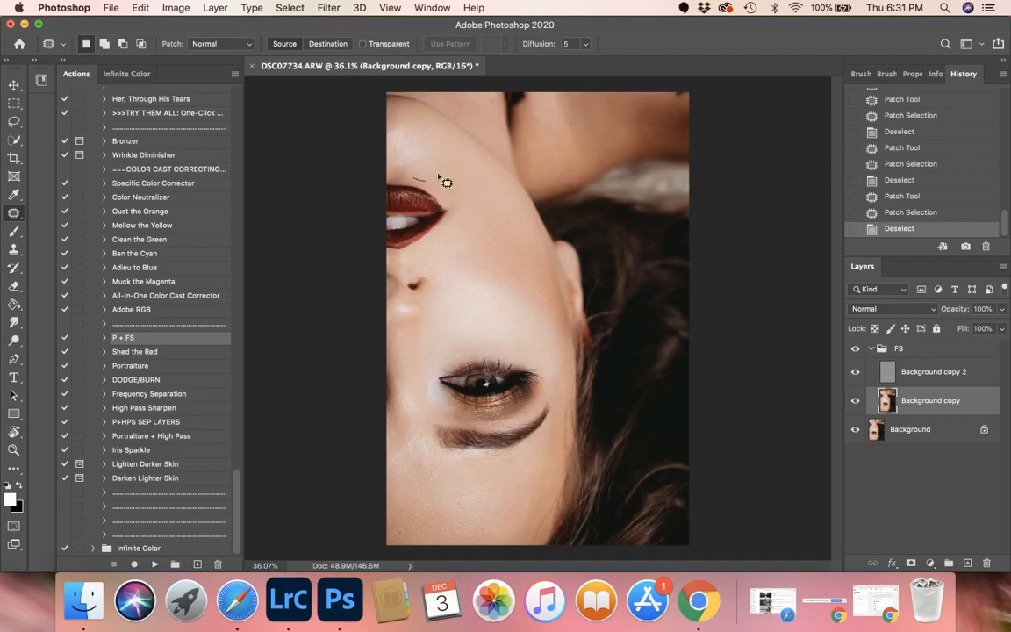
# - Patch the uneven skin on the jaw beside the lips and across the chin
pyautogui.moveTo(445, 181); pyautogui.dragTo(481, 221)
pyautogui.press('super+d')
pyautogui.moveTo(395, 165)
pyautogui.mouseDown()
pyautogui.moveTo(390, 148)
pyautogui.moveTo(395, 163)
pyautogui.mouseUp()
pyautogui.moveTo(396, 157)
pyautogui.mouseDown()
pyautogui.moveTo(423, 161)
pyautogui.moveTo(410, 137)
pyautogui.moveTo(403, 144)
pyautogui.mouseUp()
pyautogui.press('super+d')
pyautogui.moveTo(410, 144)
pyautogui.mouseDown()
pyautogui.moveTo(407, 158)
pyautogui.moveTo(418, 131)
pyautogui.moveTo(400, 138)
pyautogui.mouseUp()
pyautogui.press('super+d')
pyautogui.moveTo(407, 138)
pyautogui.mouseDown()
pyautogui.moveTo(408, 152)
pyautogui.moveTo(447, 147)
pyautogui.moveTo(427, 156)
pyautogui.mouseUp()
pyautogui.press('super+d')
pyautogui.moveTo(444, 156)
pyautogui.mouseDown()
pyautogui.moveTo(421, 130)
pyautogui.moveTo(420, 141)
pyautogui.moveTo(450, 162)
pyautogui.moveTo(442, 147)
pyautogui.moveTo(412, 150)
pyautogui.moveTo(439, 158)
pyautogui.moveTo(389, 133)
pyautogui.mouseUp()
pyautogui.press('super+d')
pyautogui.press('super+d')
pyautogui.press('super+d')
pyautogui.moveTo(395, 132)
pyautogui.mouseDown()
pyautogui.moveTo(401, 155)
pyautogui.moveTo(391, 110)
pyautogui.moveTo(418, 159)
pyautogui.mouseUp()
pyautogui.press('super+d')
pyautogui.press('super+d')
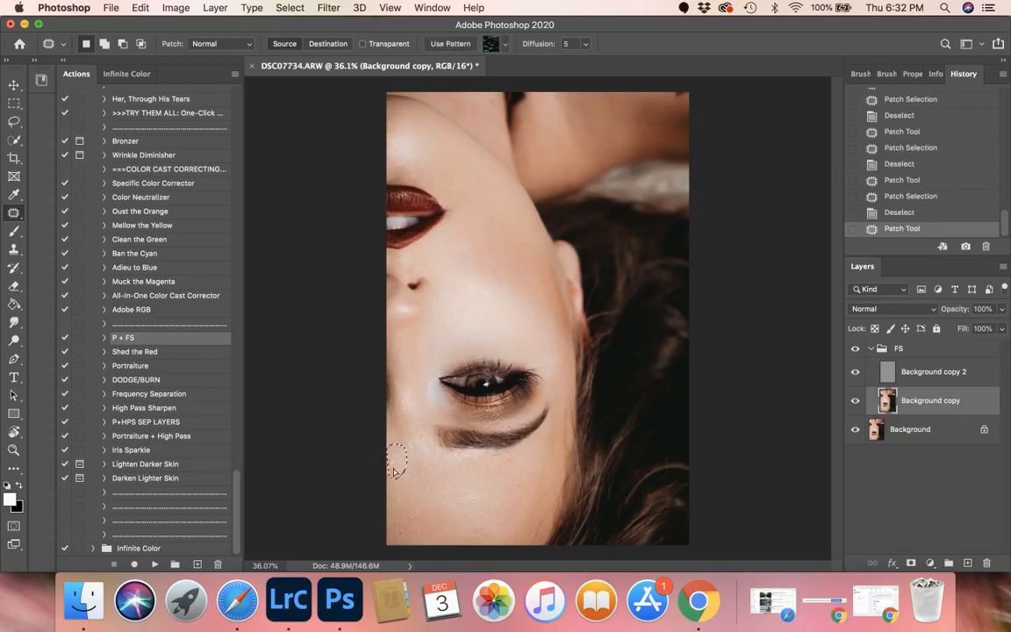
# - Patch the forehead skin near the inner brow and out toward the temple
pyautogui.moveTo(411, 459)
pyautogui.mouseDown()
pyautogui.moveTo(404, 442)
pyautogui.moveTo(407, 455)
pyautogui.mouseUp()
pyautogui.moveTo(415, 450)
pyautogui.mouseDown()
pyautogui.moveTo(422, 481)
pyautogui.moveTo(402, 467)
pyautogui.moveTo(411, 479)
pyautogui.mouseUp()
pyautogui.press('super+d')
pyautogui.moveTo(417, 472)
pyautogui.mouseDown()
pyautogui.moveTo(421, 516)
pyautogui.moveTo(442, 497)
pyautogui.moveTo(444, 512)
pyautogui.mouseUp()
pyautogui.press('super+d')
pyautogui.moveTo(453, 506); pyautogui.dragTo(431, 501)
pyautogui.press('super+d')
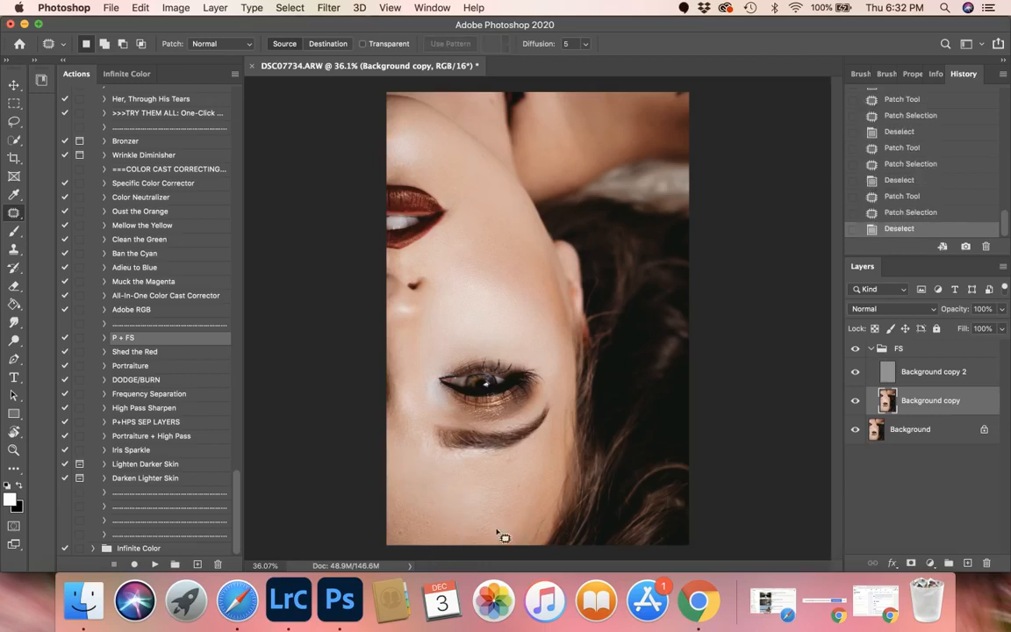
pyautogui.moveTo(497, 530)
pyautogui.mouseDown()
pyautogui.moveTo(516, 476)
pyautogui.moveTo(496, 463)
pyautogui.moveTo(512, 475)
pyautogui.mouseUp()
pyautogui.press('super+d')
pyautogui.moveTo(514, 467); pyautogui.dragTo(516, 497)
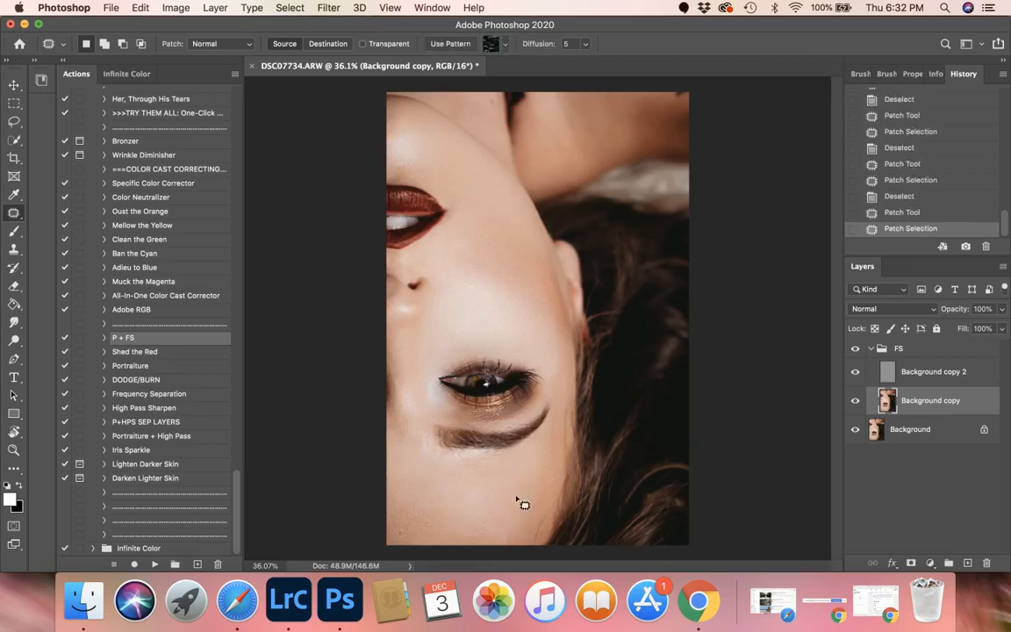
pyautogui.press('super+d')
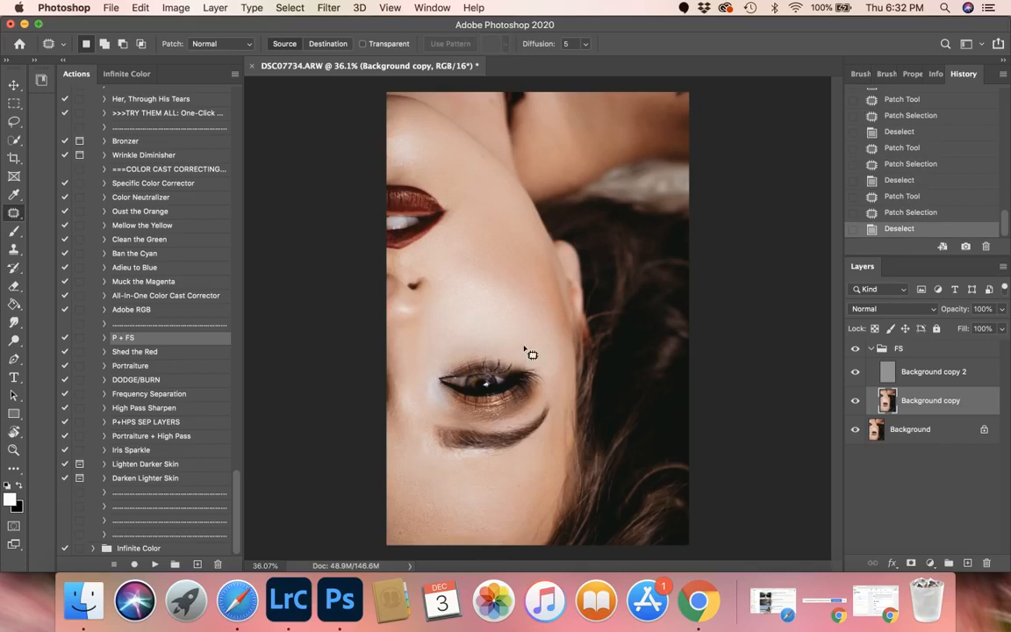
# - Smooth the remaining highlights on the forehead near the hairline with small patches
pyautogui.moveTo(481, 539)
pyautogui.mouseDown()
pyautogui.moveTo(492, 498)
pyautogui.moveTo(488, 532)
pyautogui.mouseUp()
pyautogui.press('super+d')
pyautogui.moveTo(500, 524)
pyautogui.mouseDown()
pyautogui.moveTo(477, 503)
pyautogui.moveTo(469, 532)
pyautogui.mouseUp()
pyautogui.press('super+d')
pyautogui.moveTo(477, 524)
pyautogui.mouseDown()
pyautogui.moveTo(496, 532)
pyautogui.moveTo(484, 491)
pyautogui.moveTo(481, 515)
pyautogui.mouseUp()
pyautogui.press('super+d')
pyautogui.moveTo(489, 512)
pyautogui.mouseDown()
pyautogui.moveTo(465, 514)
pyautogui.moveTo(484, 527)
pyautogui.mouseUp()
pyautogui.press('super+d')
pyautogui.moveTo(493, 518)
pyautogui.mouseDown()
pyautogui.moveTo(486, 514)
pyautogui.moveTo(508, 522)
pyautogui.moveTo(503, 494)
pyautogui.moveTo(496, 517)
pyautogui.mouseUp()
pyautogui.press('super+d')
pyautogui.press('super+d')
pyautogui.moveTo(509, 511)
pyautogui.mouseDown()
pyautogui.moveTo(481, 514)
pyautogui.moveTo(503, 465)
pyautogui.moveTo(490, 481)
pyautogui.mouseUp()
pyautogui.click(484, 506)
pyautogui.moveTo(503, 484)
pyautogui.mouseDown()
pyautogui.moveTo(494, 518)
pyautogui.moveTo(538, 489)
pyautogui.moveTo(501, 512)
pyautogui.moveTo(531, 504)
pyautogui.mouseUp()
pyautogui.press('super+d')
pyautogui.press('super+d')
pyautogui.click(329, 7)
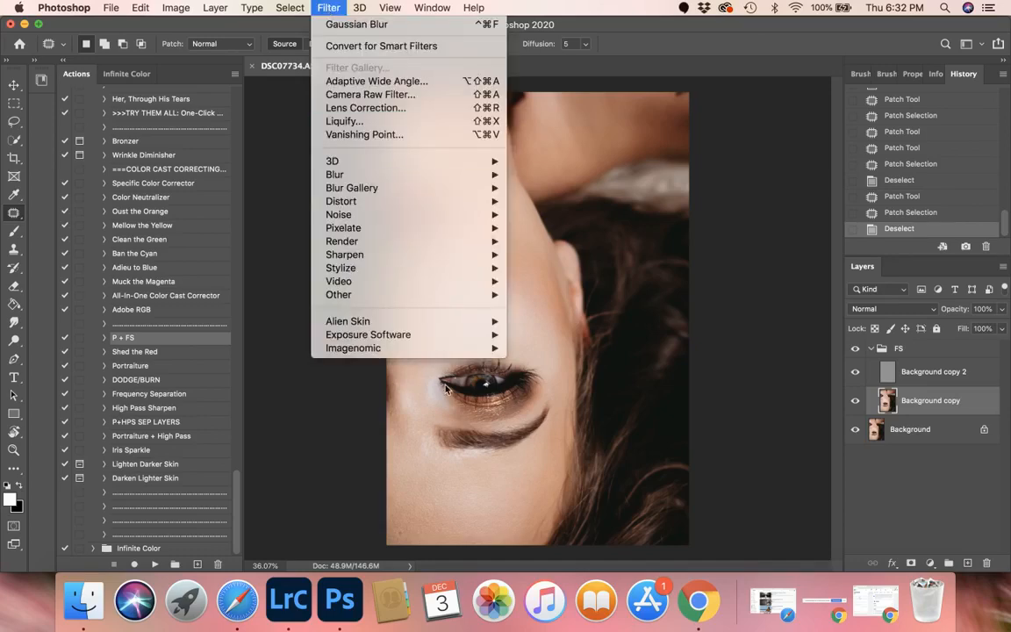
pyautogui.moveTo(445, 337)
pyautogui.click(542, 336)
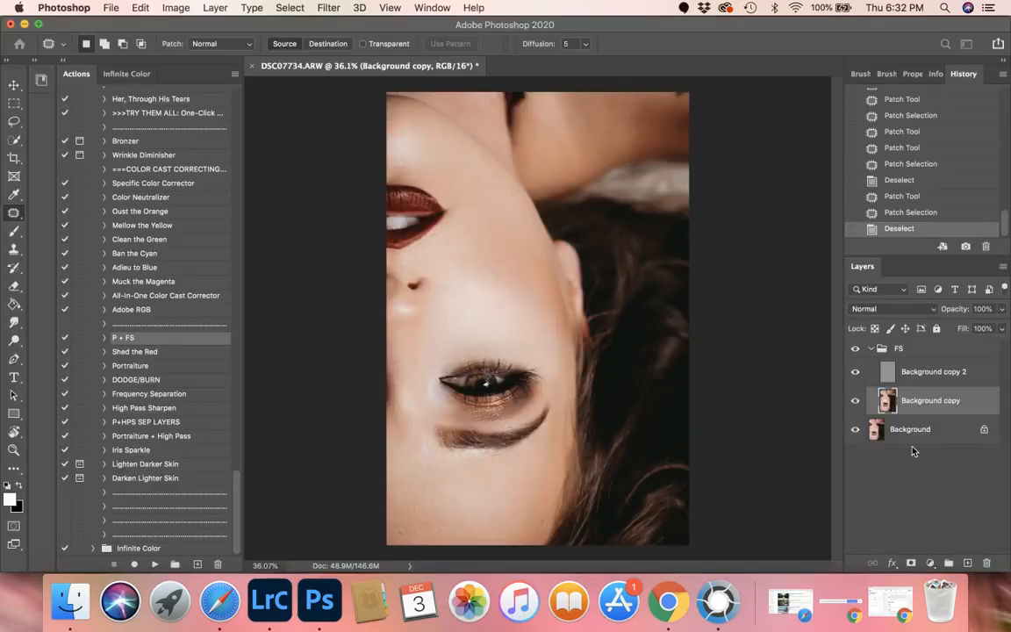
# - Collapse the FS group and merge it with the Background layer
pyautogui.click(871, 349)
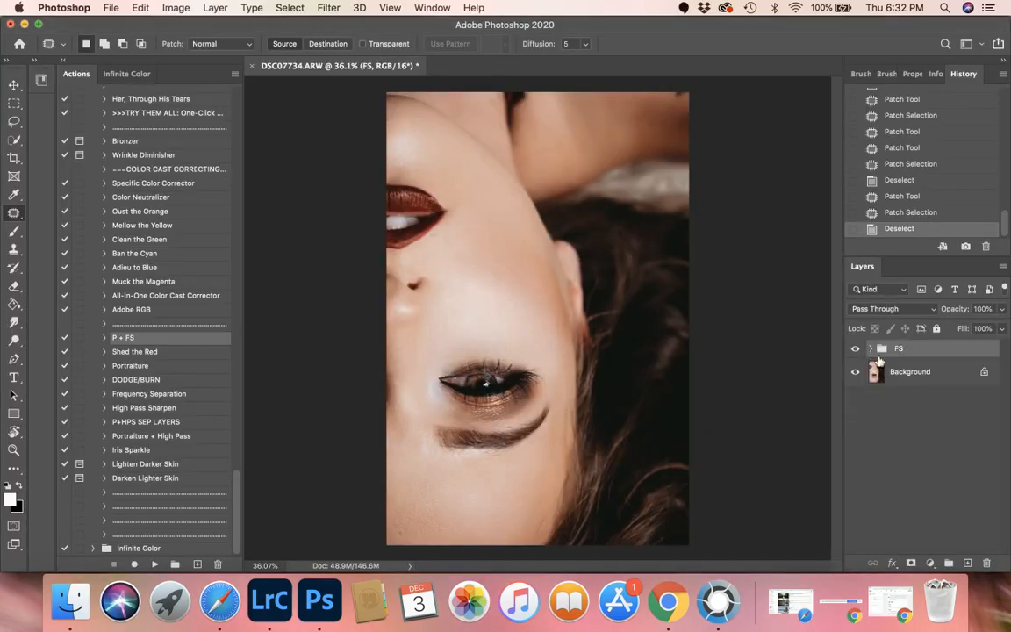
pyautogui.rightClick(913, 380)
pyautogui.click(844, 485)
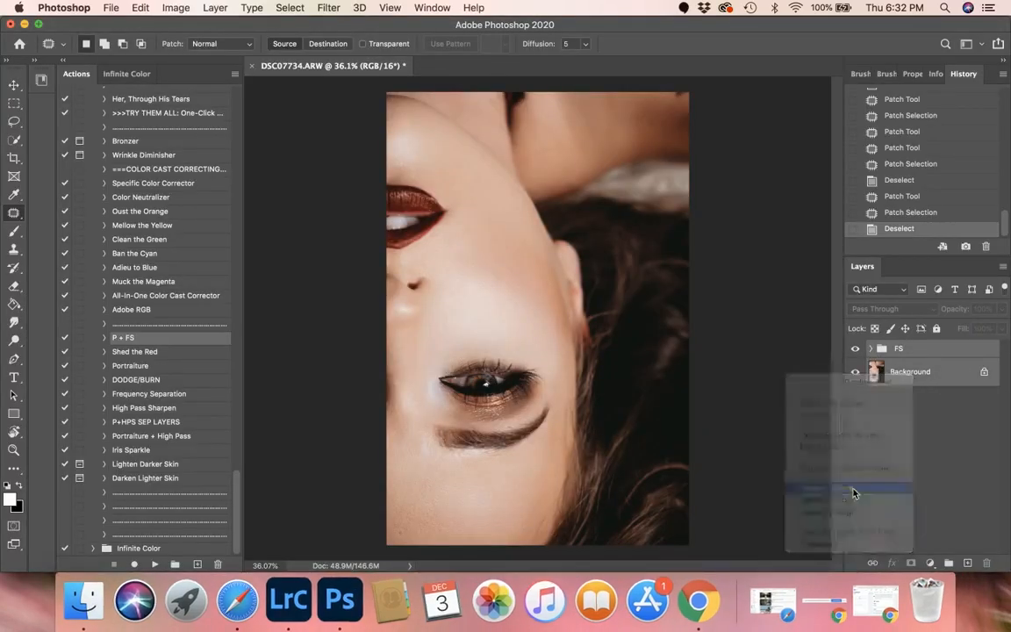
# - Apply the Exposure X5 filter with a modified Wizard of Oz - Faded preset in a new layer
pyautogui.click(327, 9)
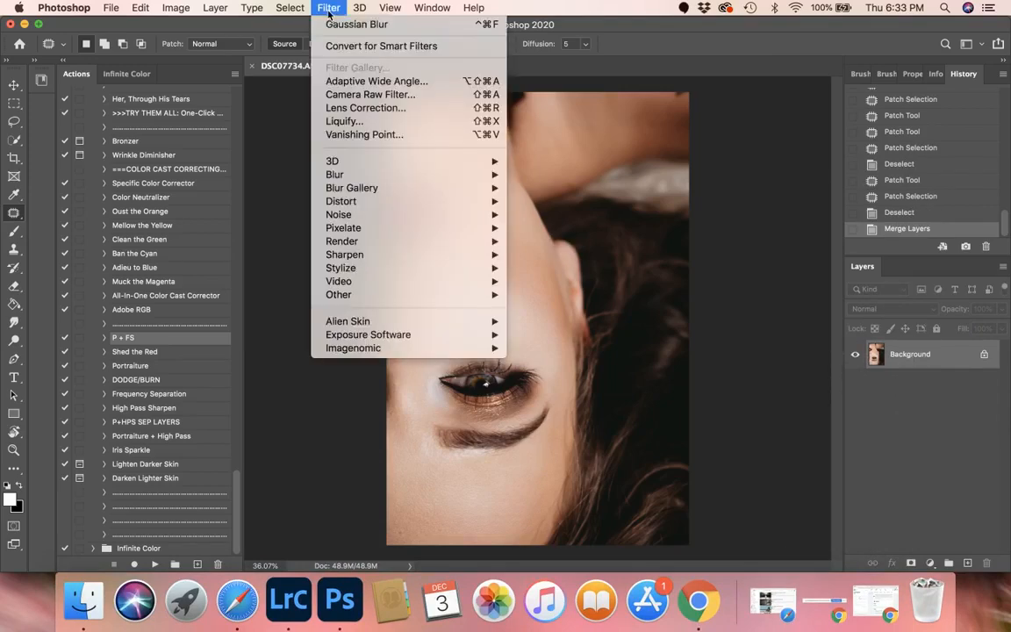
pyautogui.moveTo(491, 334)
pyautogui.click(553, 334)
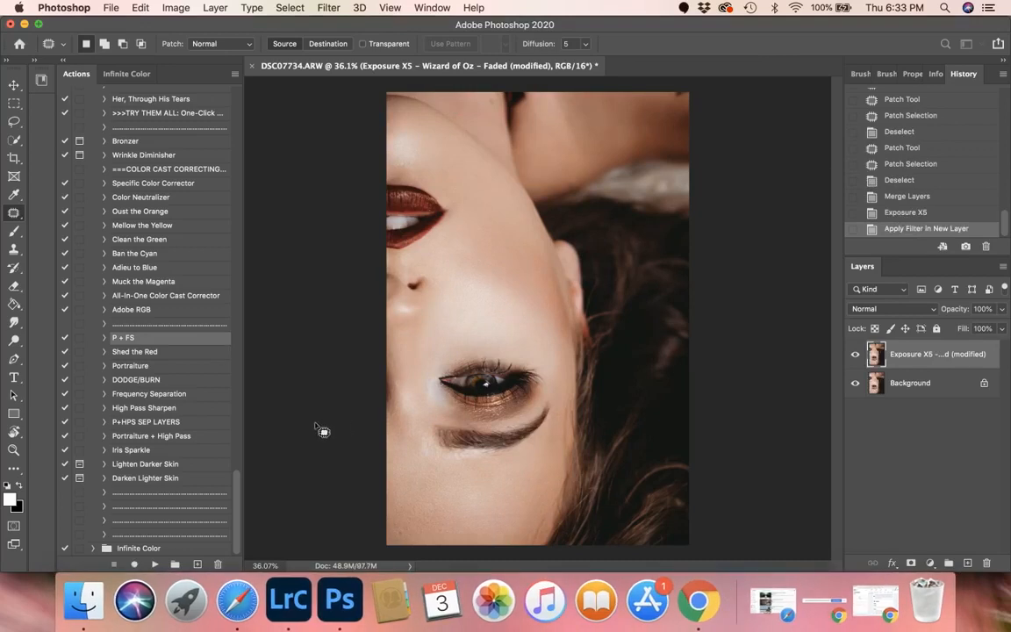
# - Run the High Pass Sharpen action and compare the eye area with the sharpening layer hidden and shown
pyautogui.click(141, 409)
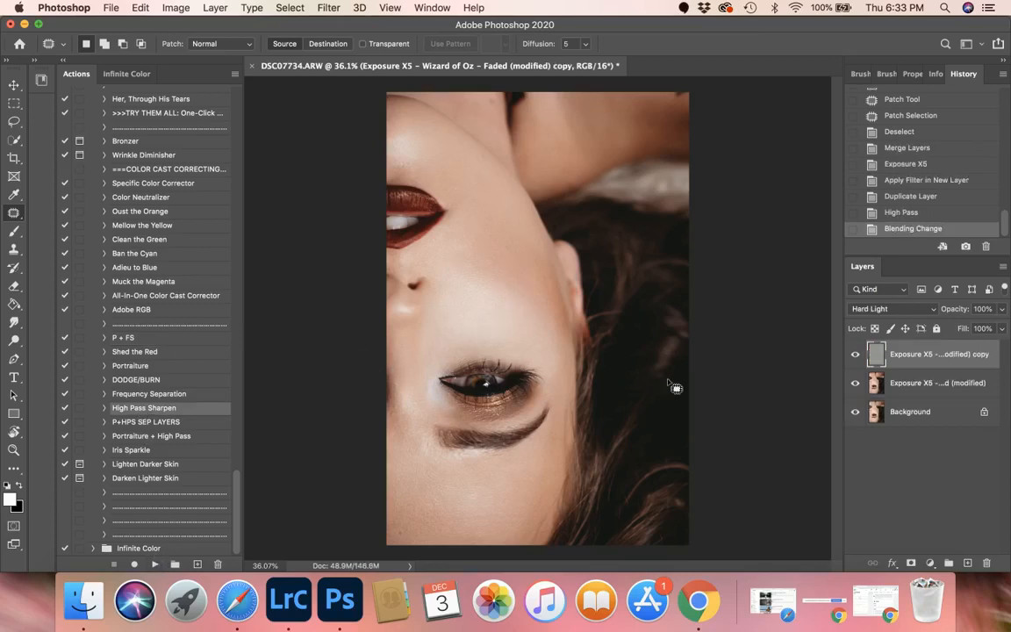
pyautogui.scroll(5, 504, 402)
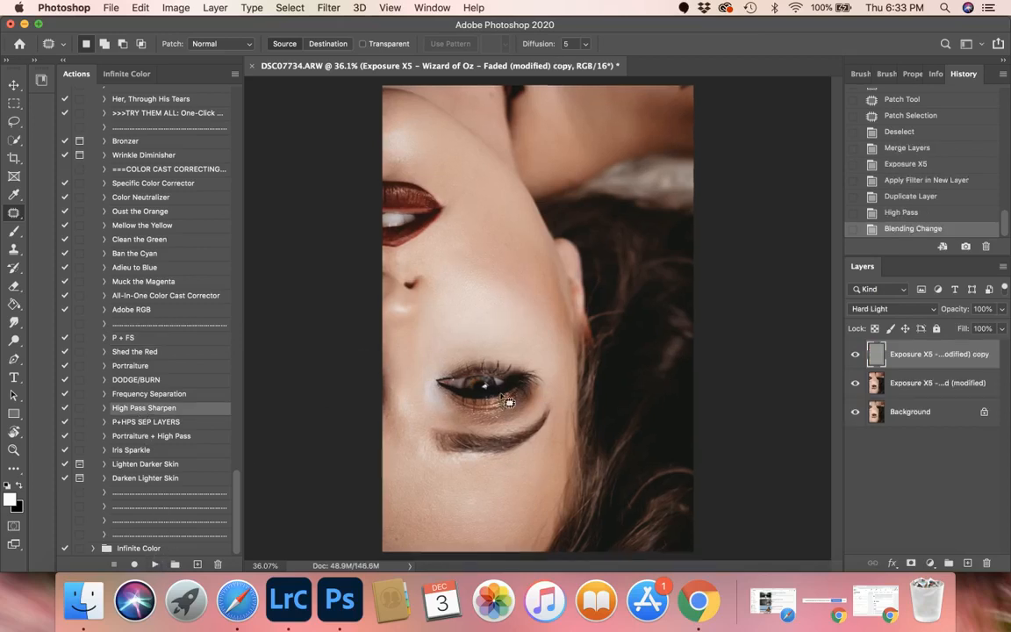
pyautogui.scroll(-3, 505, 401)
pyautogui.hscroll(-2, 505, 402)
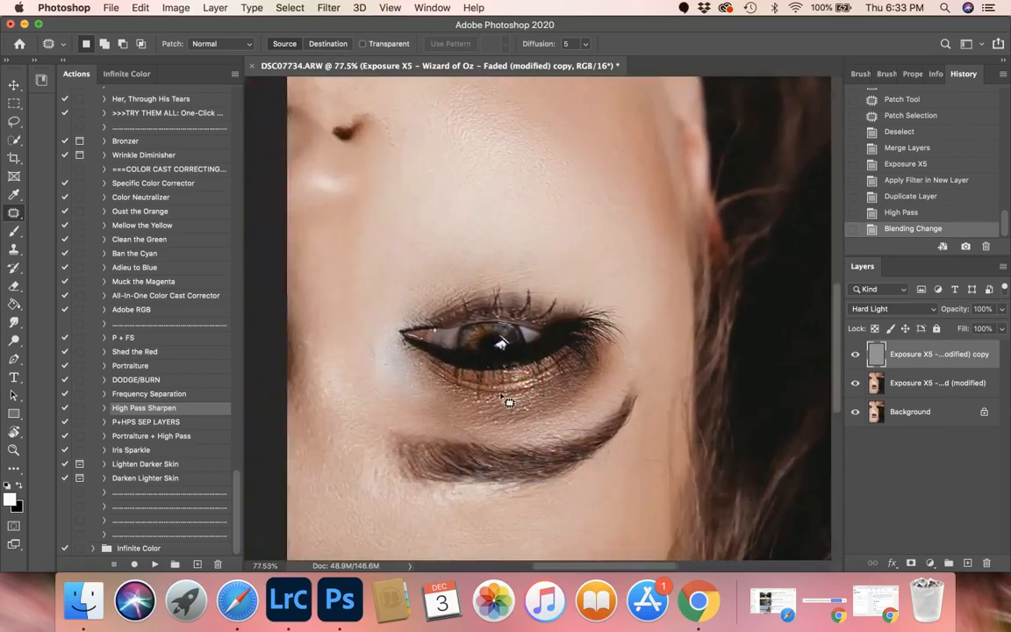
pyautogui.click(860, 358)
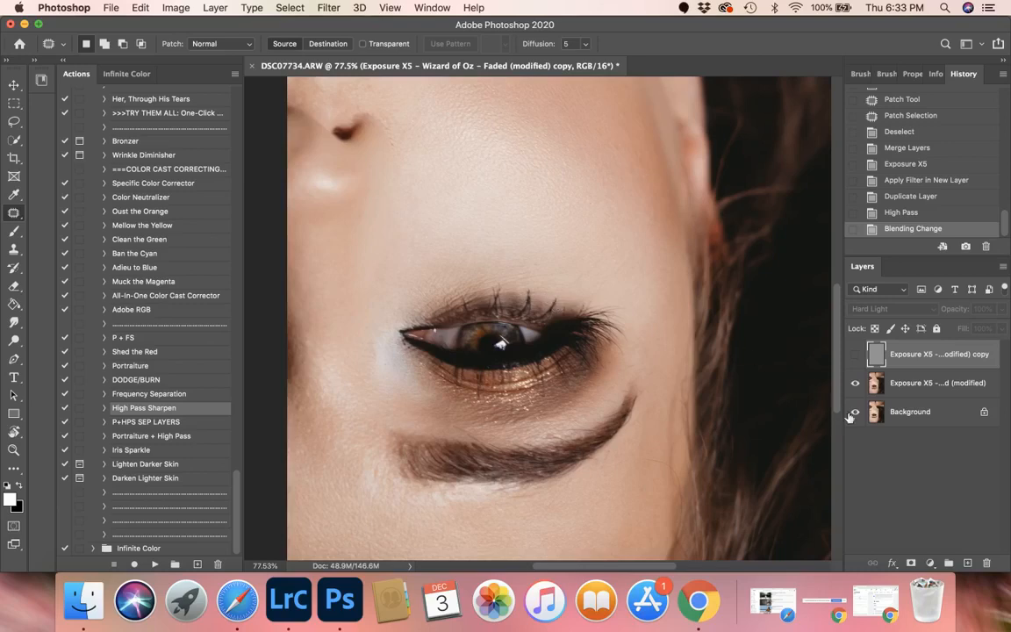
pyautogui.click(857, 356)
pyautogui.scroll(-5, 516, 365)
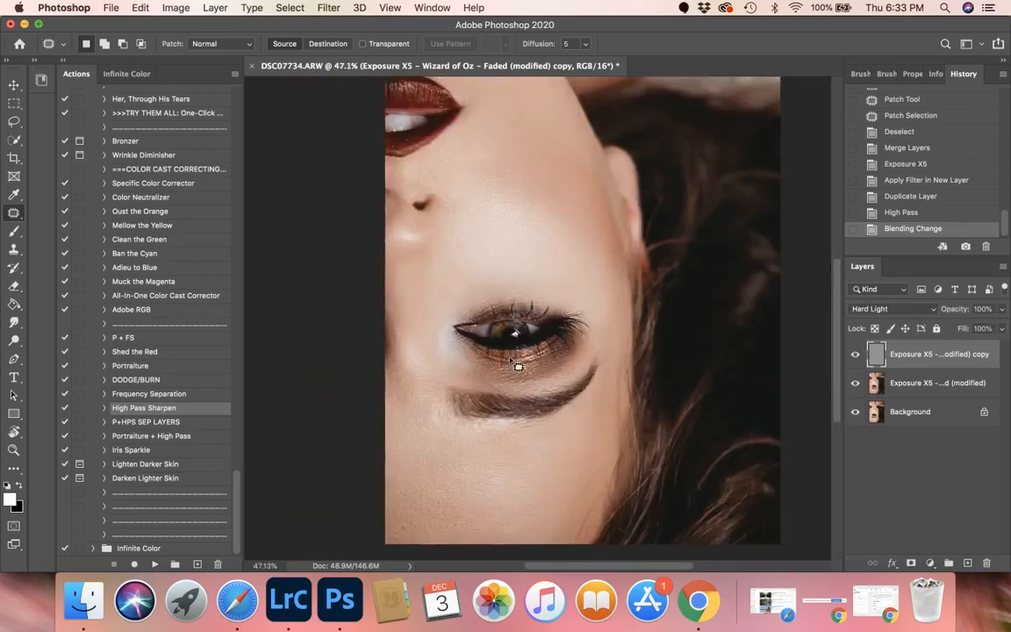
# - Close the portrait without saving and switch to the Lightroom Classic library grid
pyautogui.click(252, 66)
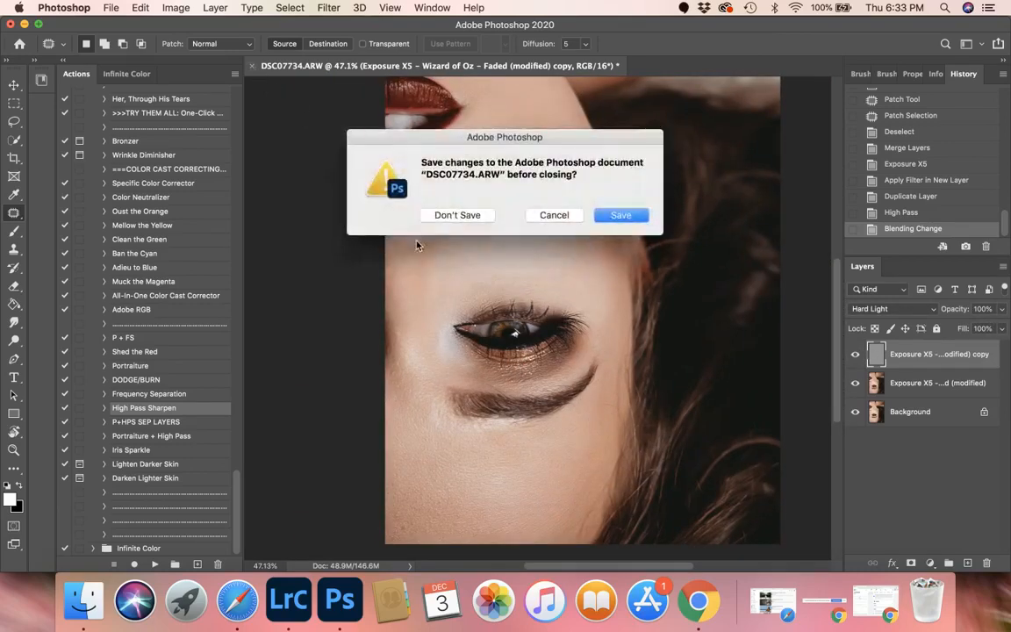
pyautogui.click(457, 215)
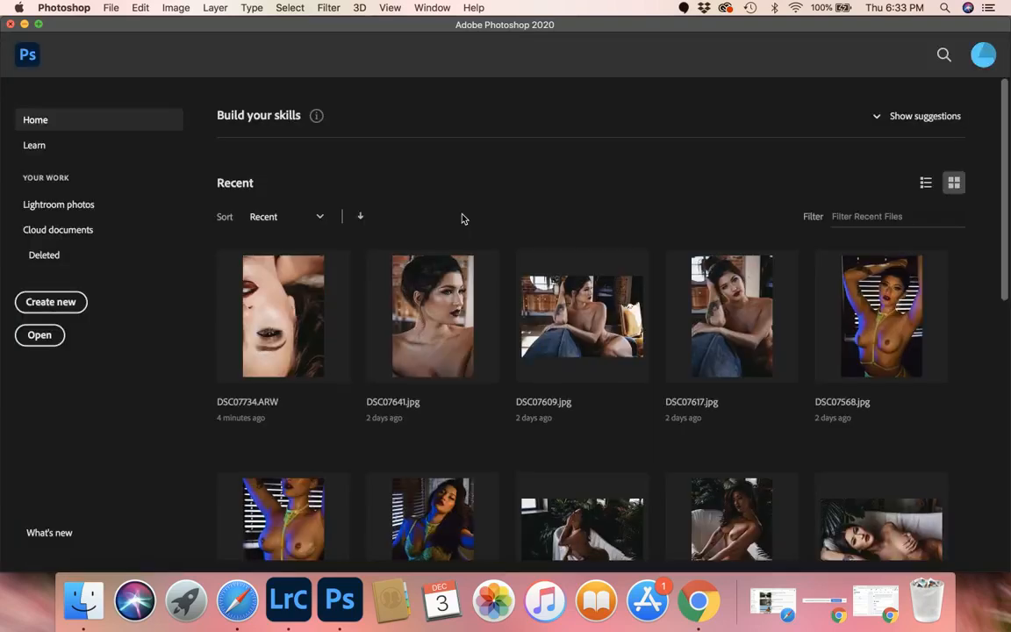
pyautogui.click(289, 604)
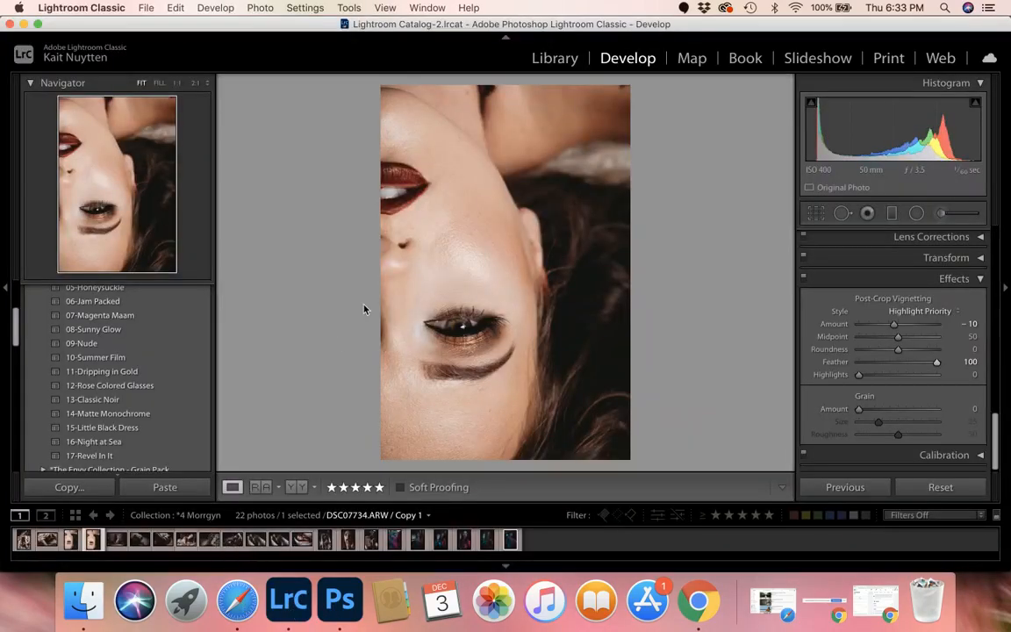
pyautogui.click(552, 60)
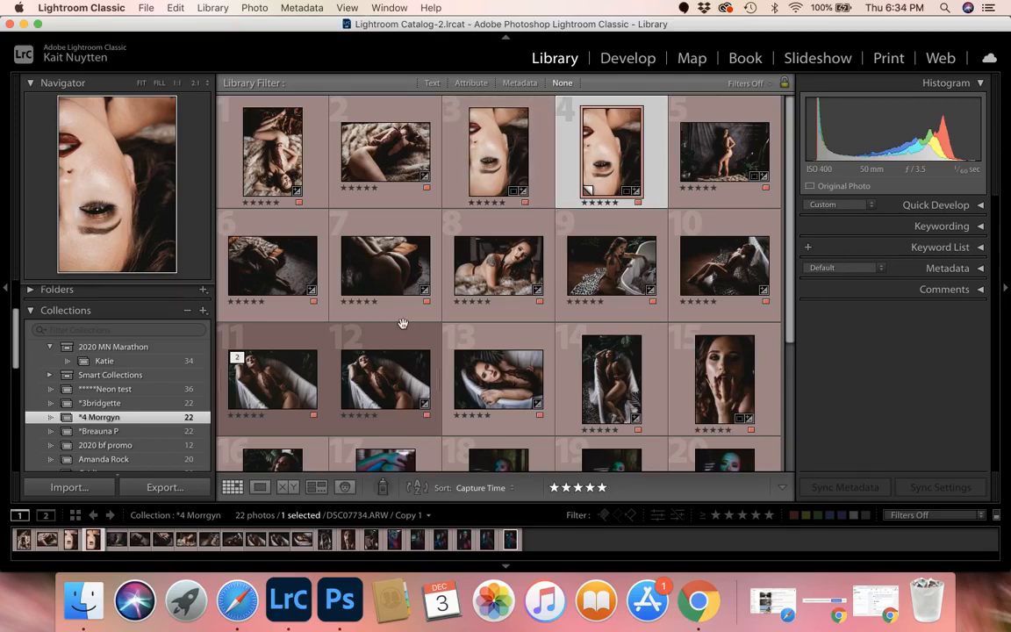
# - Compare DSC07937.ARW with DSC07937-Edit.tif at full view and return to the photo grid
pyautogui.doubleClick(392, 375)
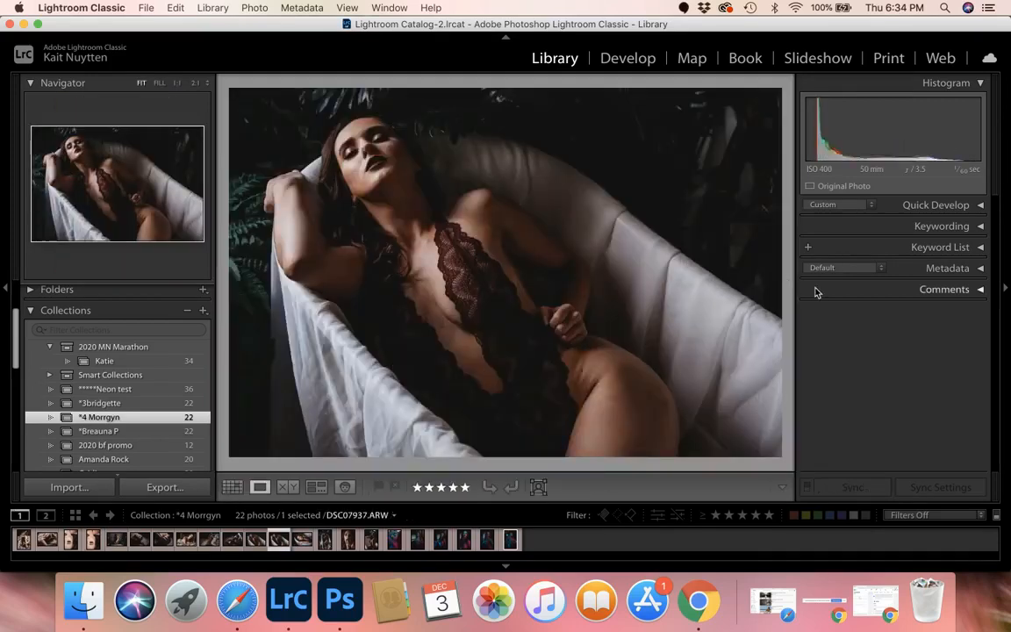
pyautogui.press('Left')
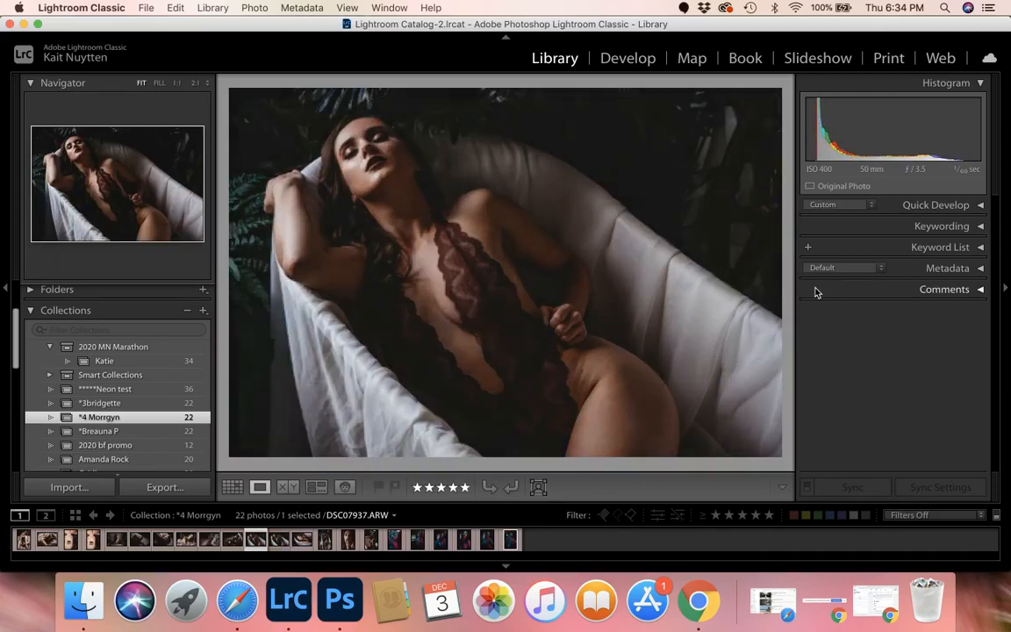
pyautogui.press('Right')
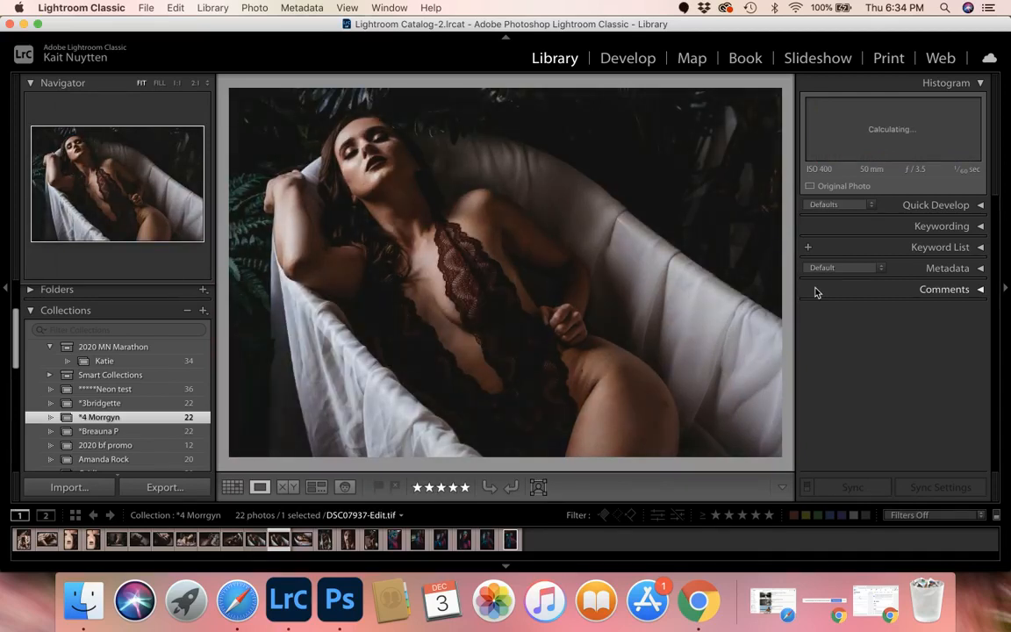
pyautogui.press('Left')
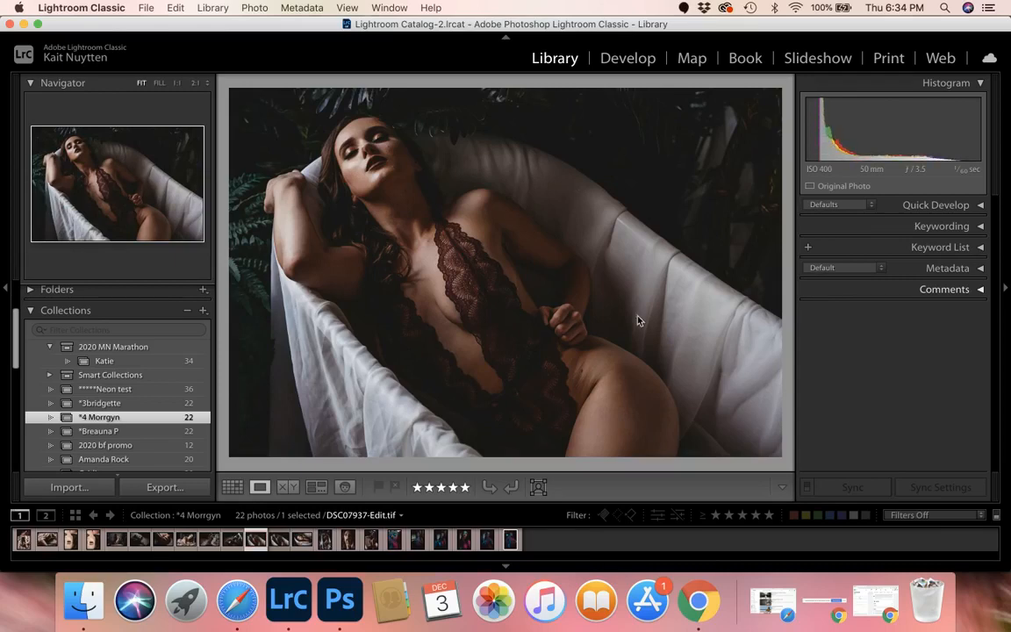
pyautogui.press('g')
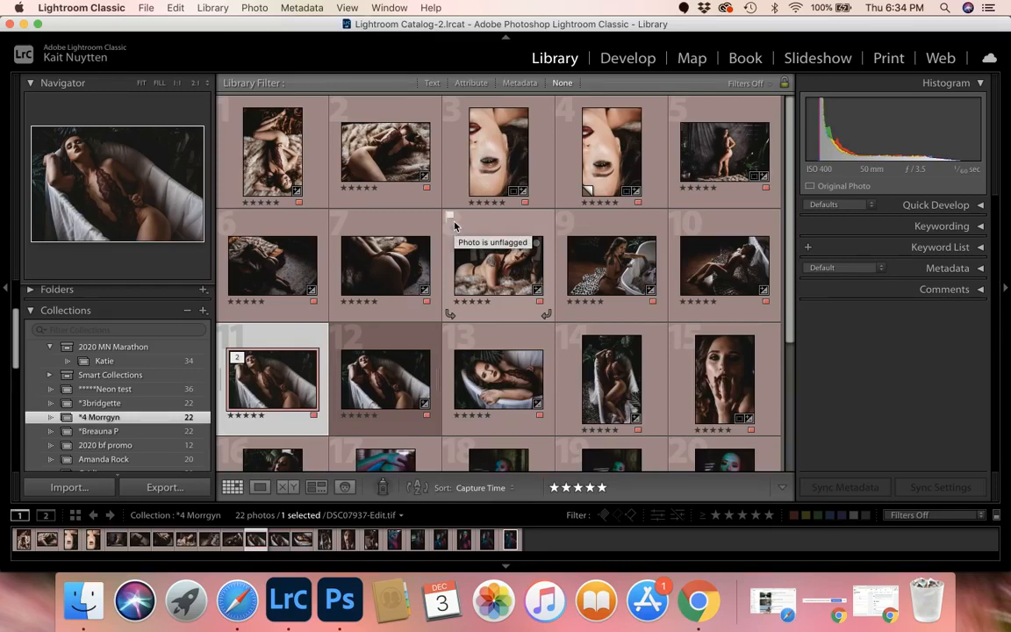
# - Switch to Safari to view the LR Brush Installation Guide document
pyautogui.click(237, 601)
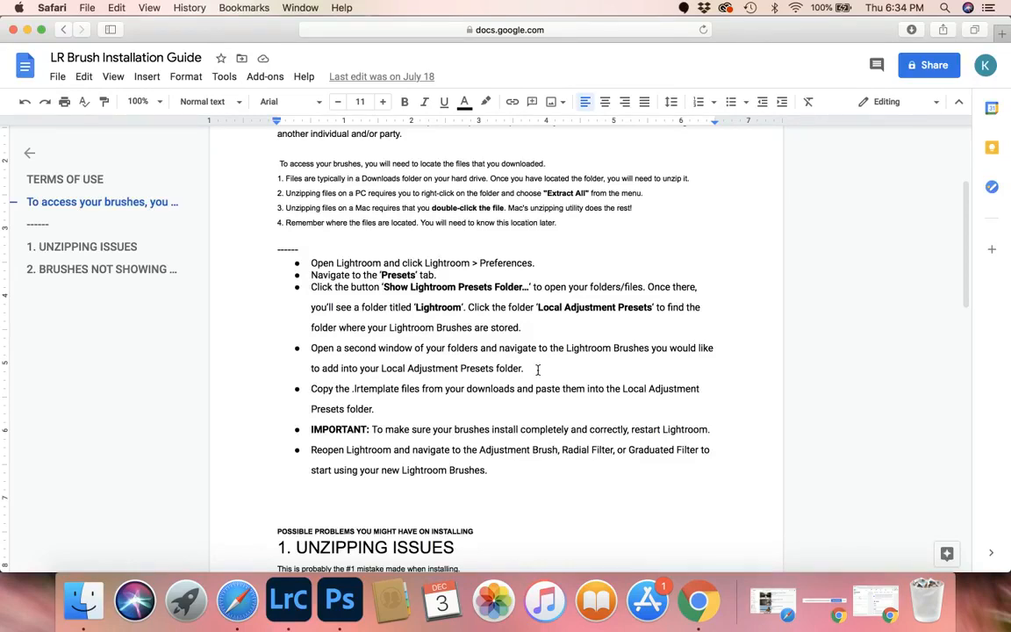
# - Review the download, unzipping and brush installation instructions in the guide, and switch back to Lightroom Classic
pyautogui.scroll(3, 579, 386)
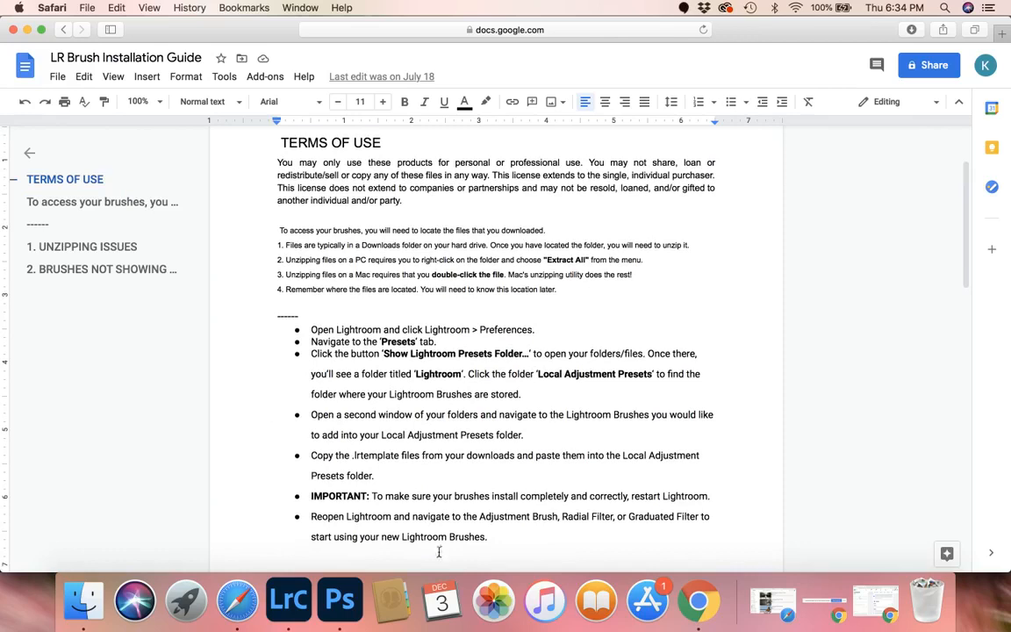
pyautogui.scroll(-1, 330, 376)
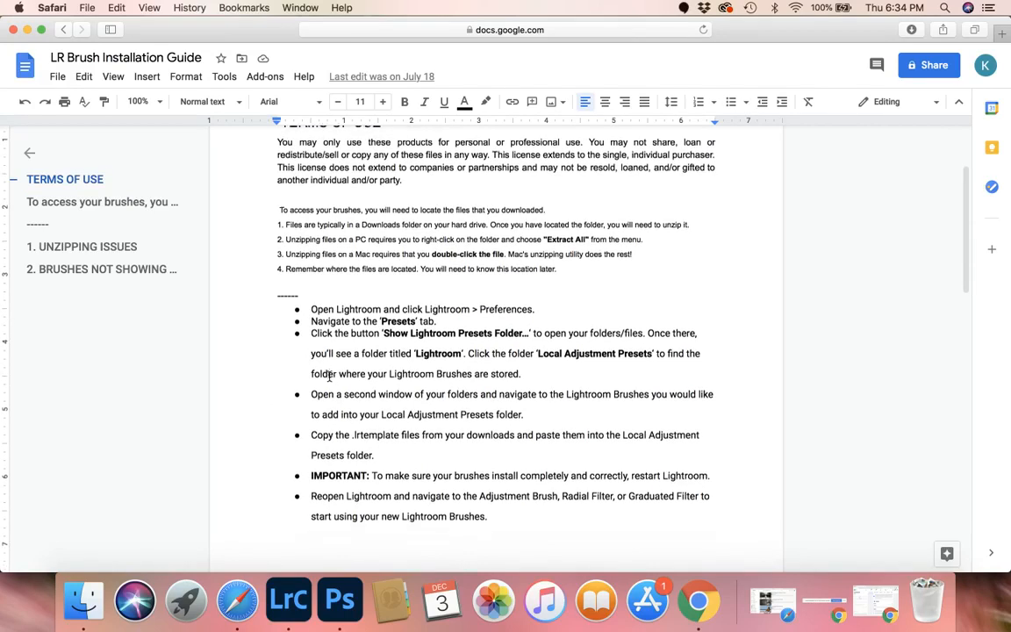
pyautogui.click(281, 605)
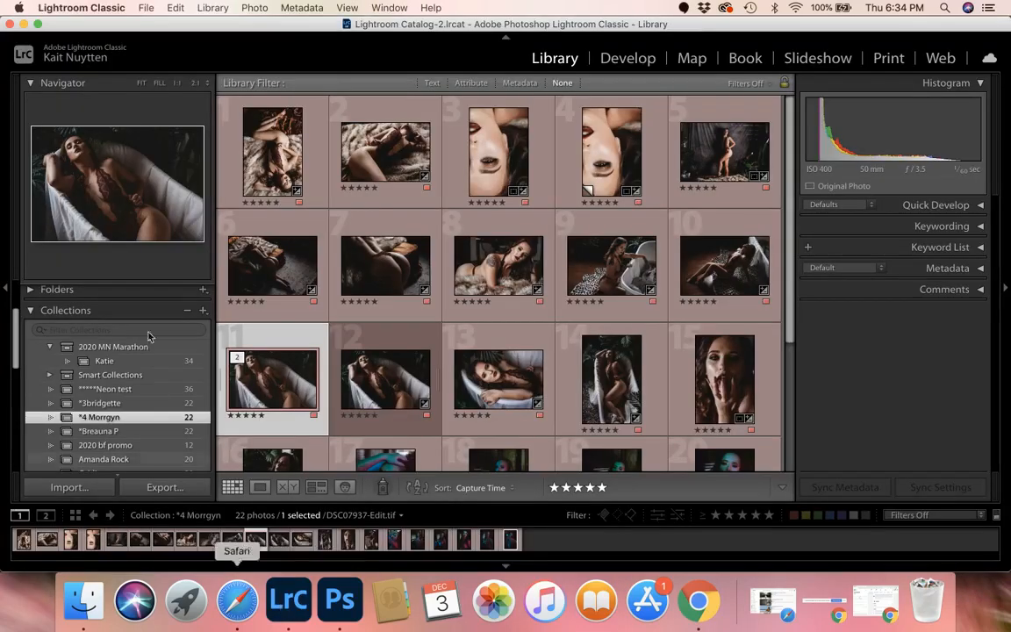
# - Open the Lightroom Classic preset preferences and show the folder containing all other Lightroom presets
pyautogui.click(93, 9)
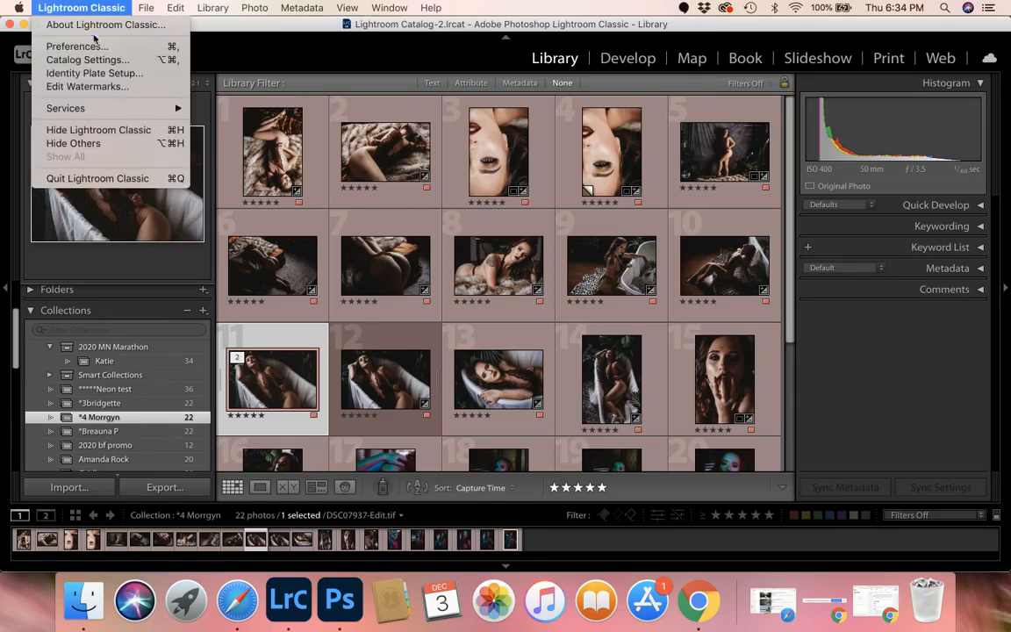
pyautogui.click(93, 47)
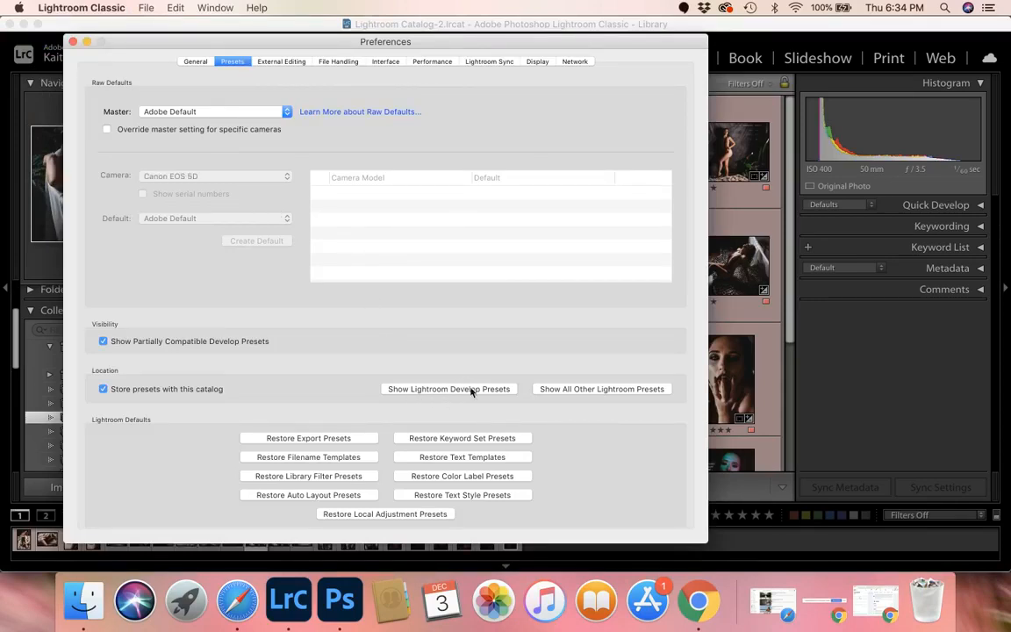
pyautogui.click(581, 395)
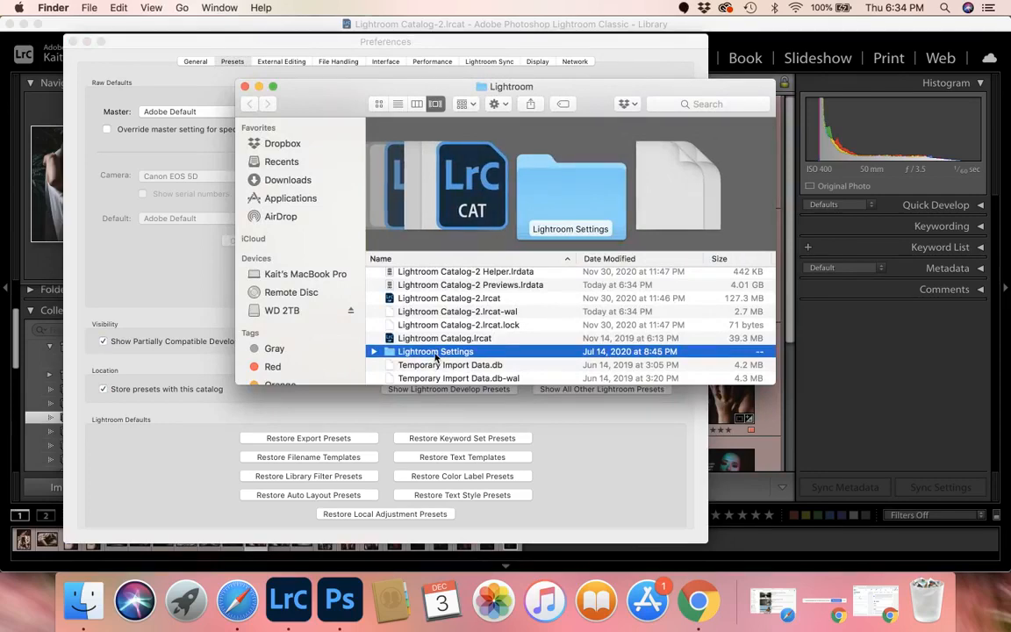
# - View the brush files in the Local Adjustment Presets folder inside Lightroom Settings, and close the folder window and Preferences
pyautogui.doubleClick(436, 353)
pyautogui.scroll(-10, 435, 357)
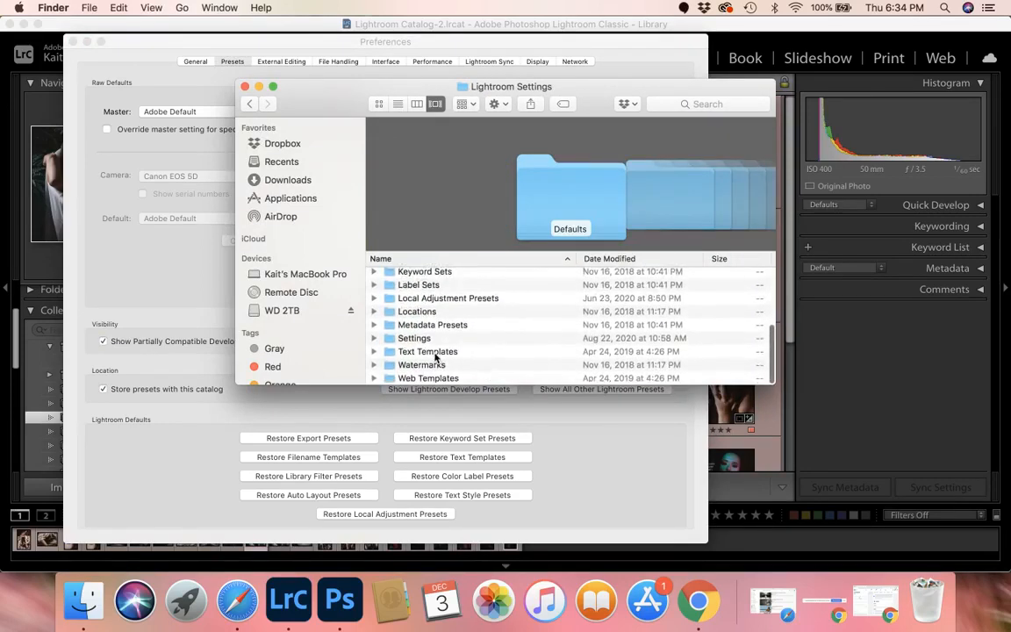
pyautogui.click(430, 299)
pyautogui.doubleClick(429, 300)
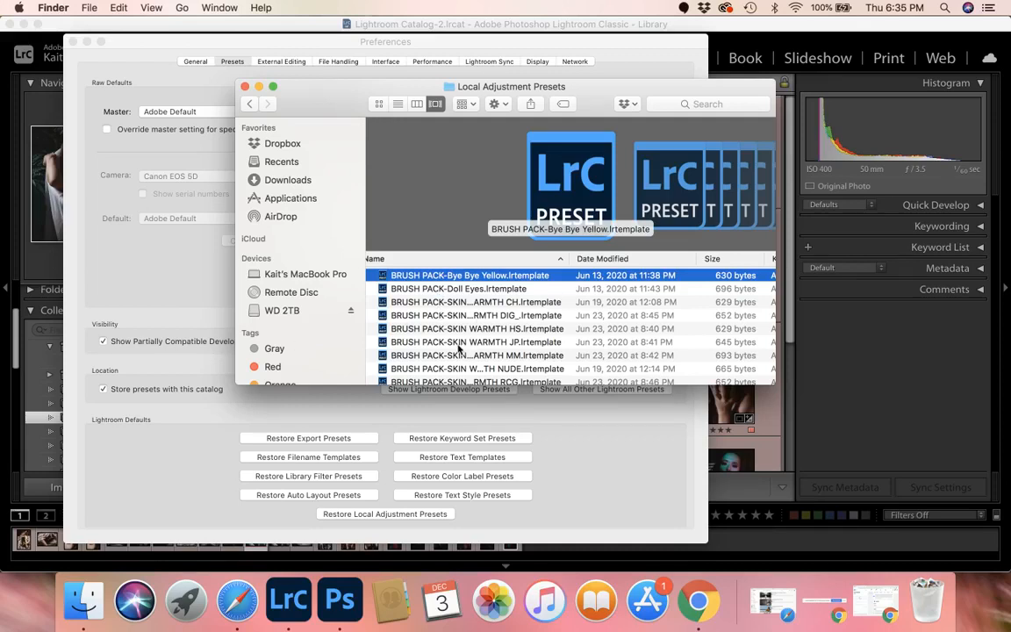
pyautogui.scroll(1, 458, 350)
pyautogui.click(245, 87)
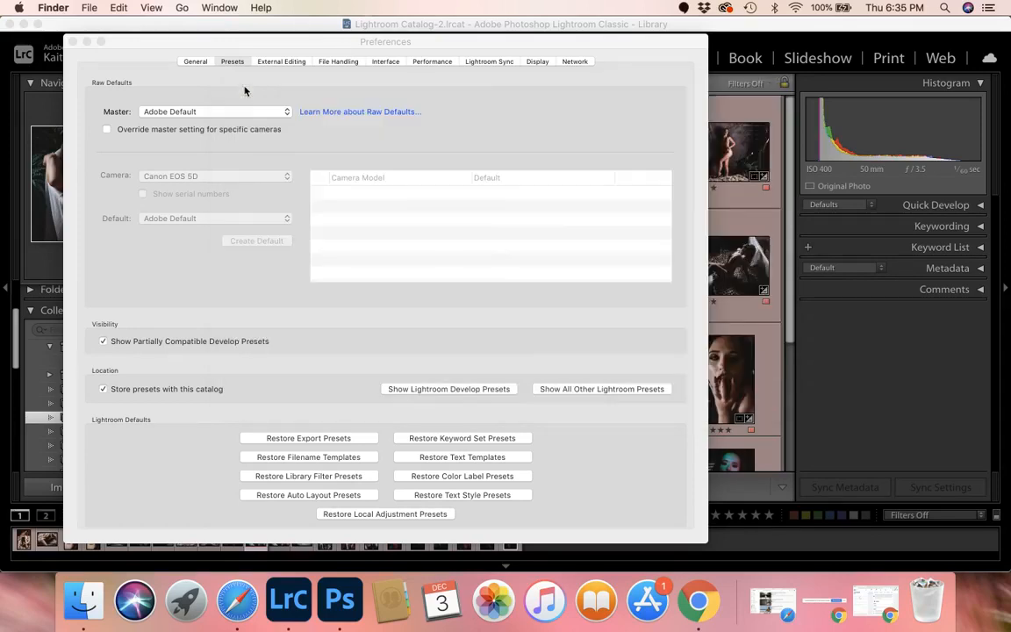
pyautogui.click(73, 41)
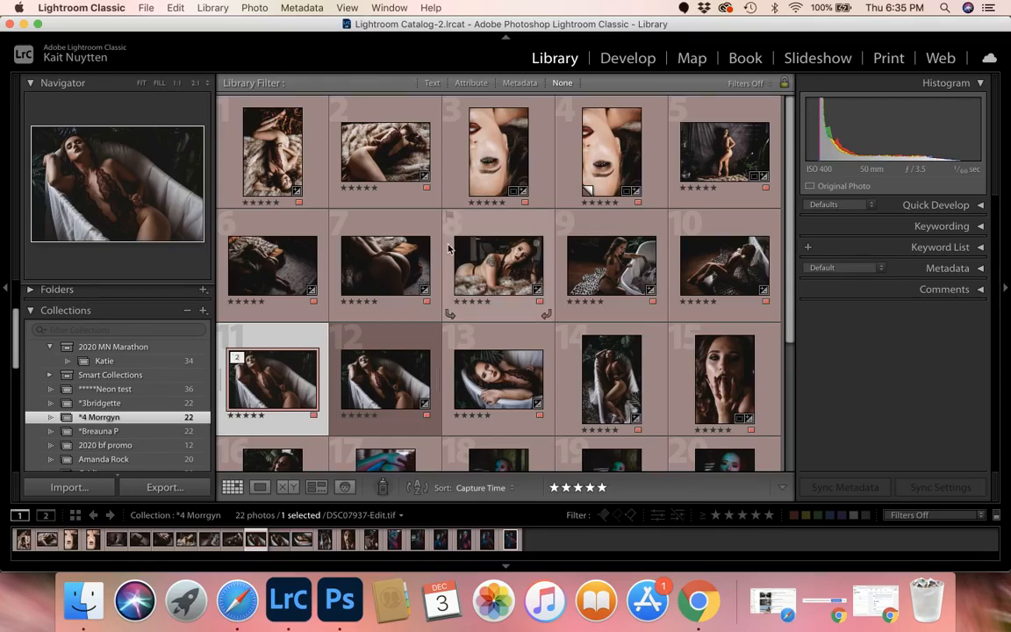
# - Open DSC07717.ARW in the Develop module and expand The Winter Collection preset group
pyautogui.click(385, 151)
pyautogui.press('d')
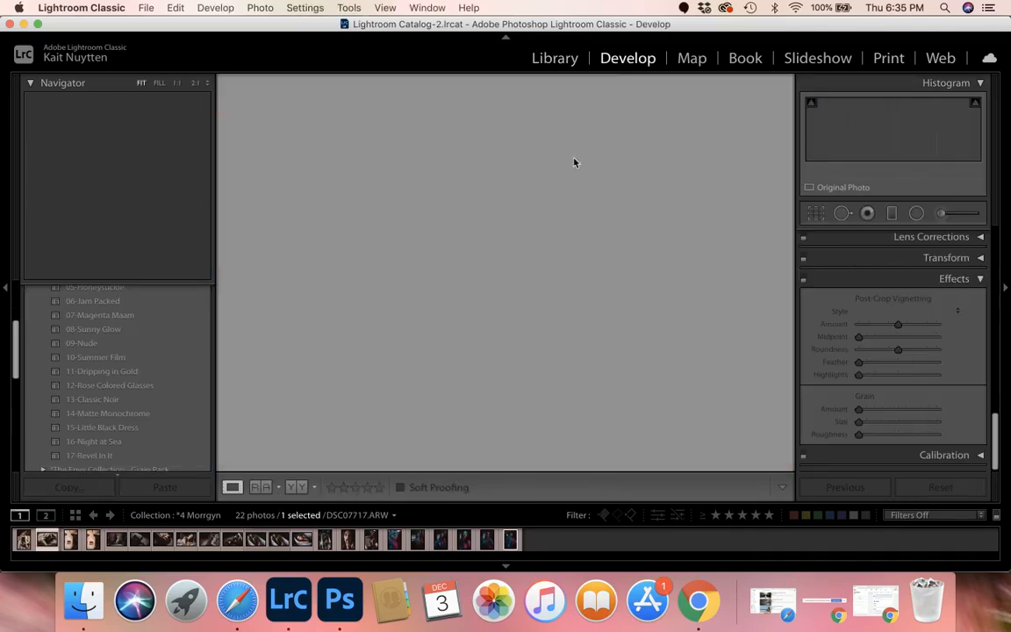
pyautogui.scroll(3, 128, 375)
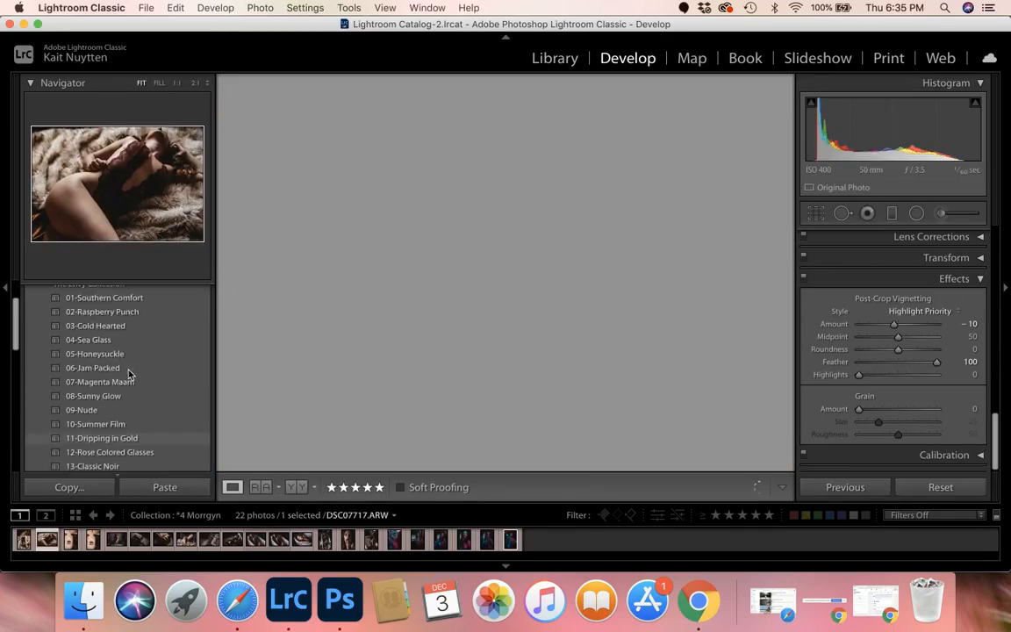
pyautogui.scroll(2, 128, 375)
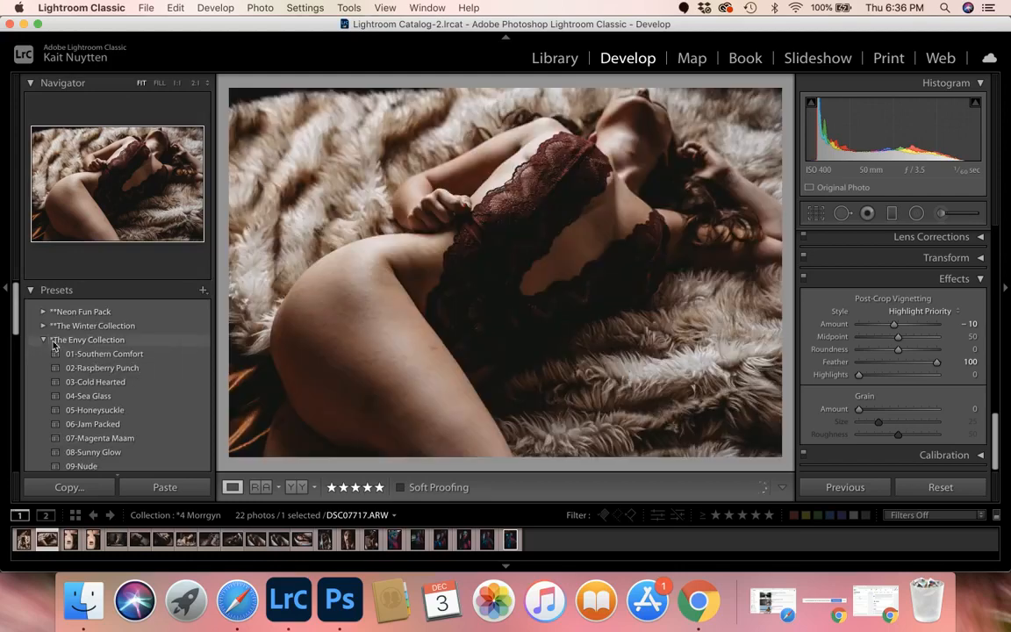
pyautogui.click(44, 326)
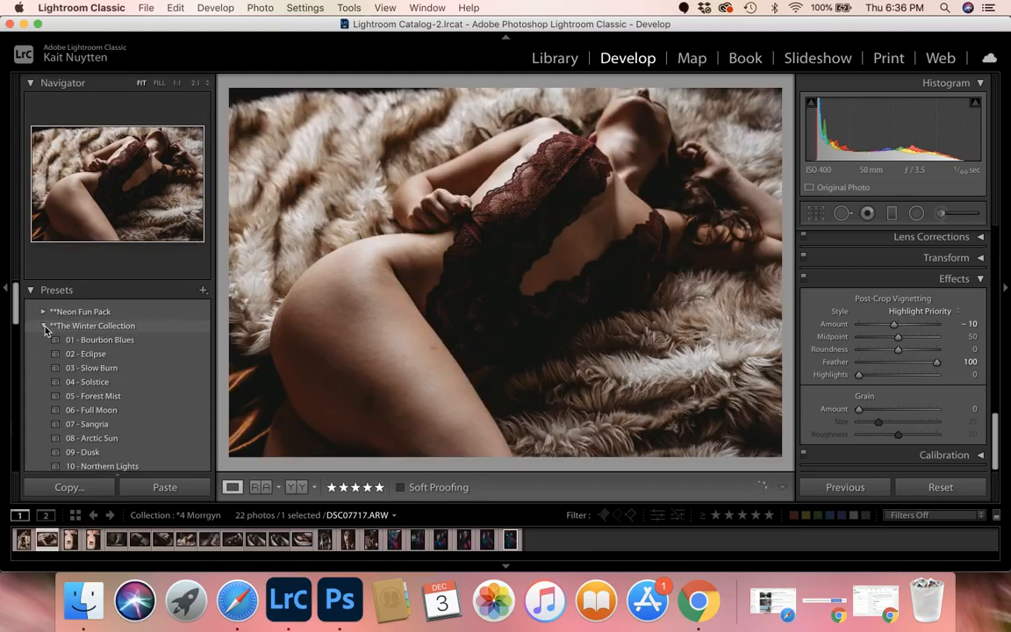
# - Preview The Winter Collection presets on the reclining portrait, from 01 - Bourbon Blues through 09 - Dusk
pyautogui.click(103, 344)
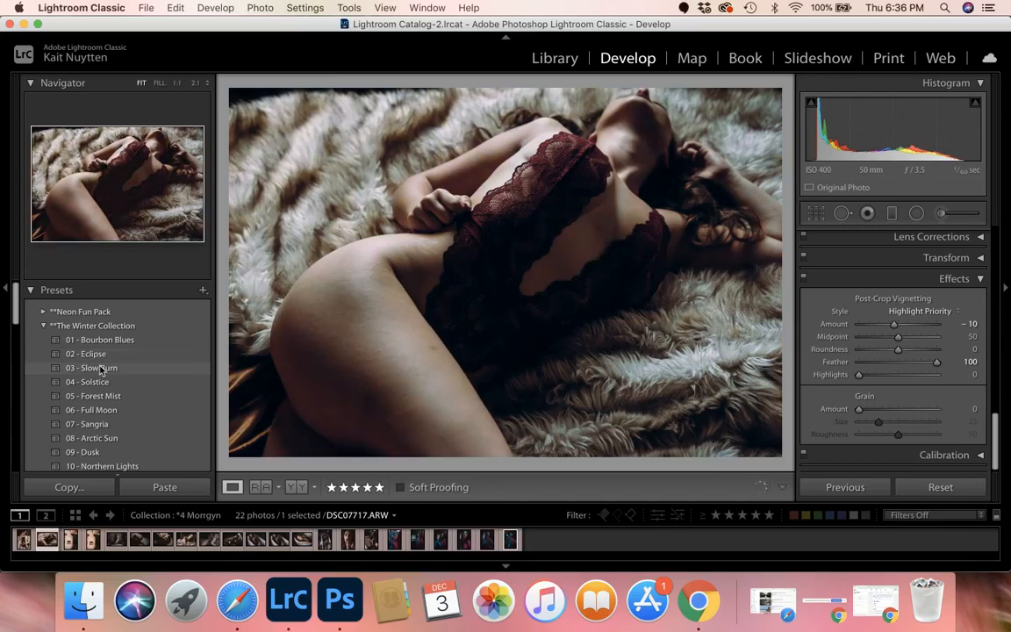
pyautogui.click(100, 370)
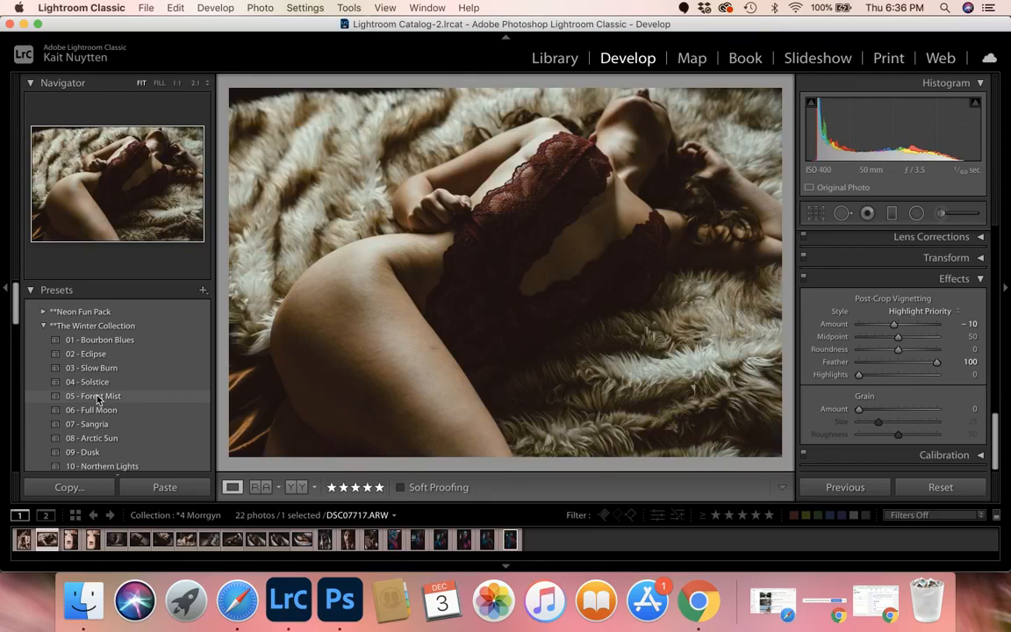
pyautogui.click(98, 411)
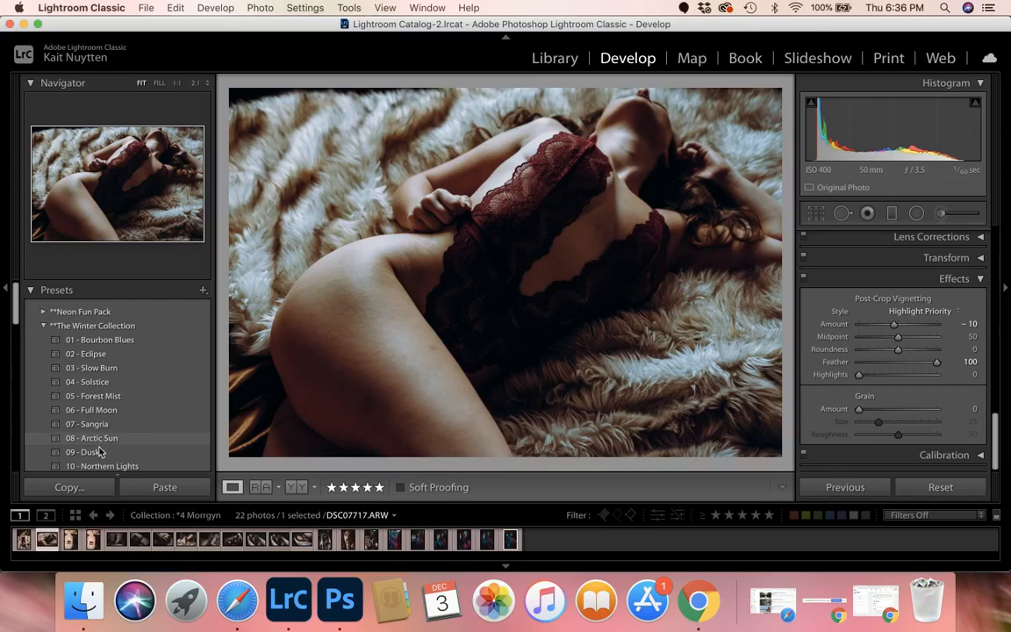
pyautogui.click(99, 453)
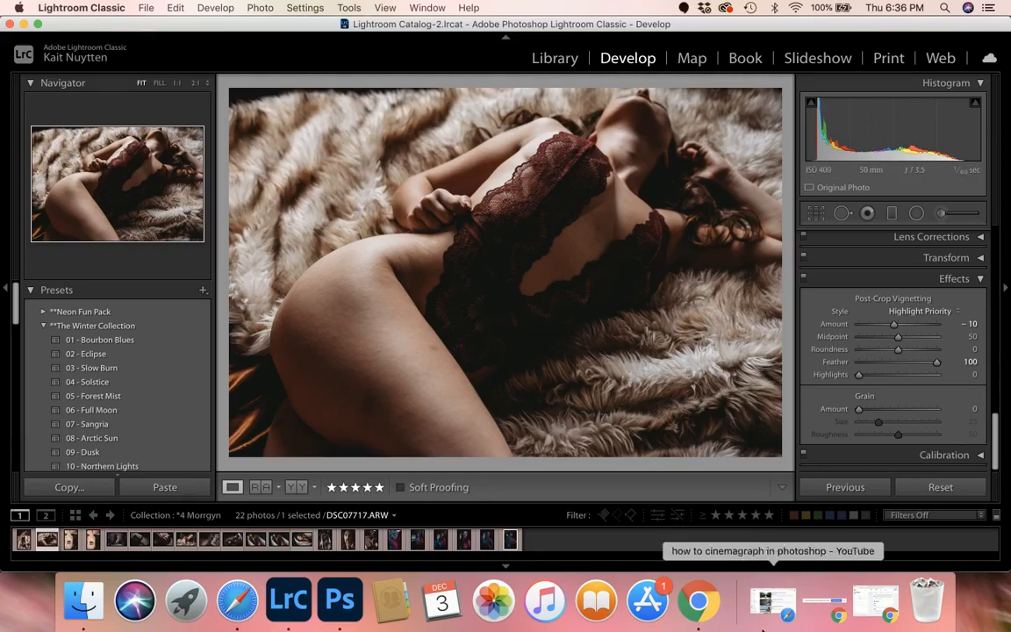
# - Switch to Chrome to view the Facebook Live Producer page
pyautogui.click(698, 604)
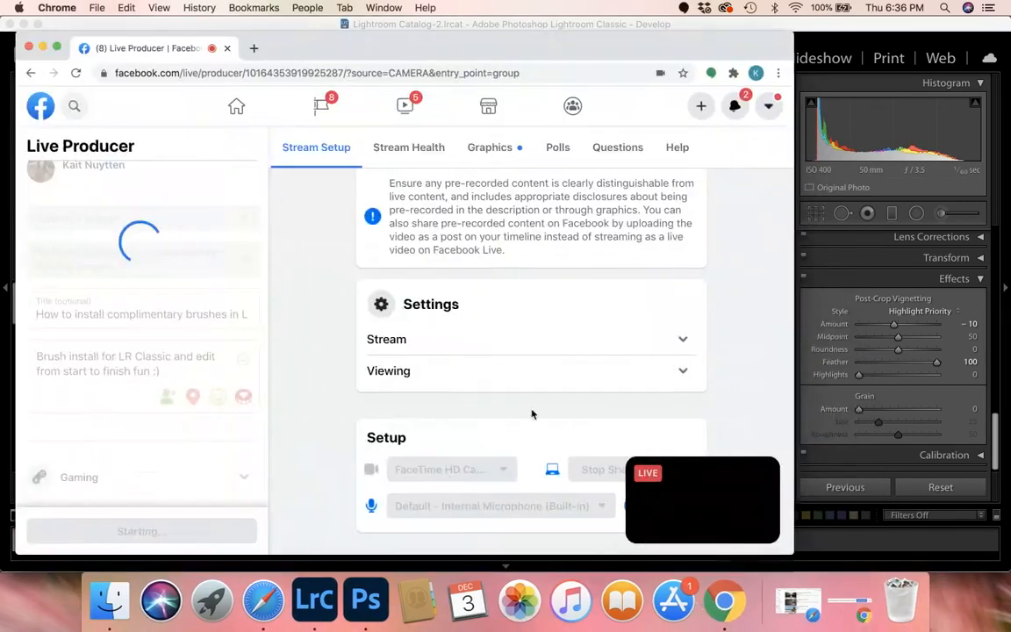